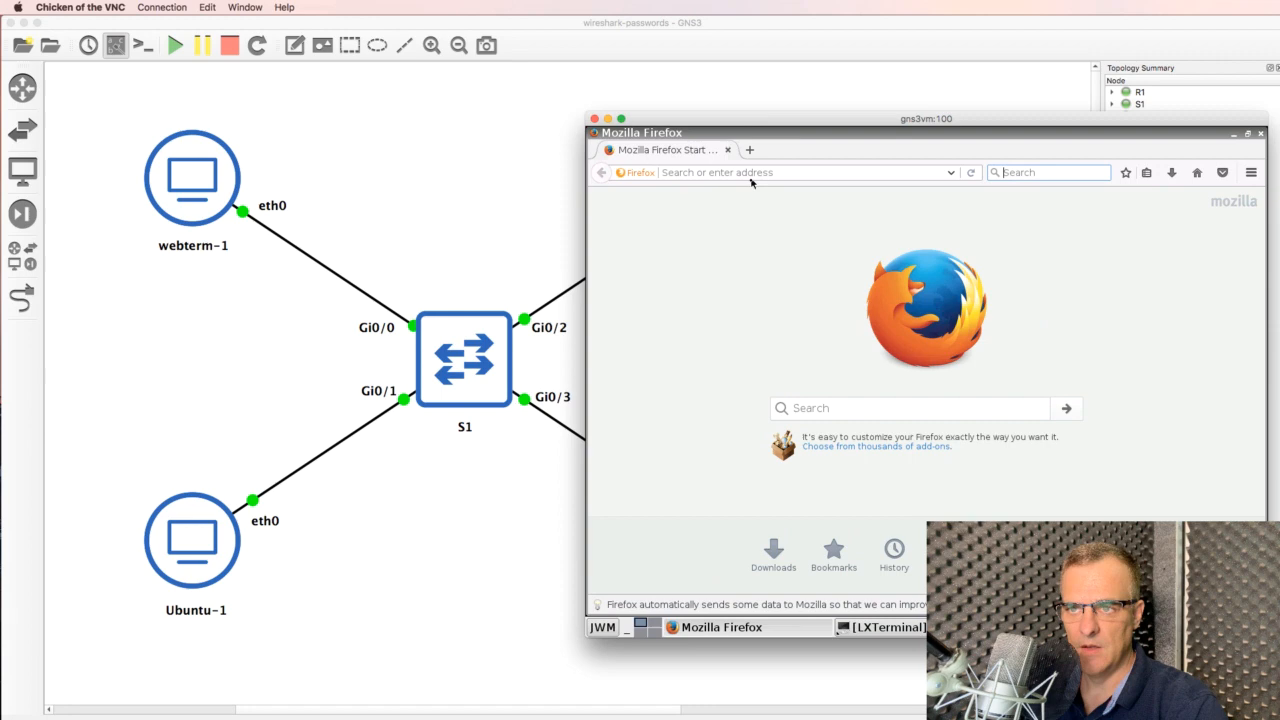
# Load 10.1.1.1 in Firefox and select the Networkers' Toolkit heading and the WWW files line
pyautogui.write('10.1.1.1')
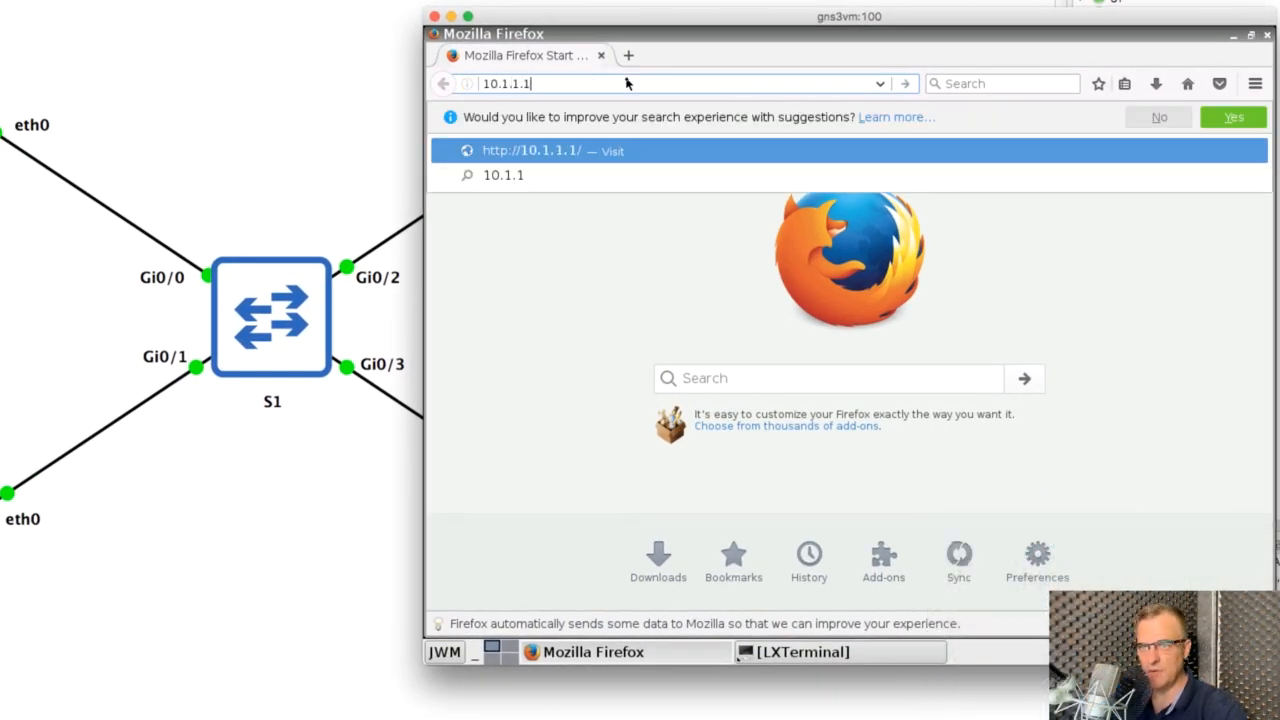
pyautogui.press('Return')
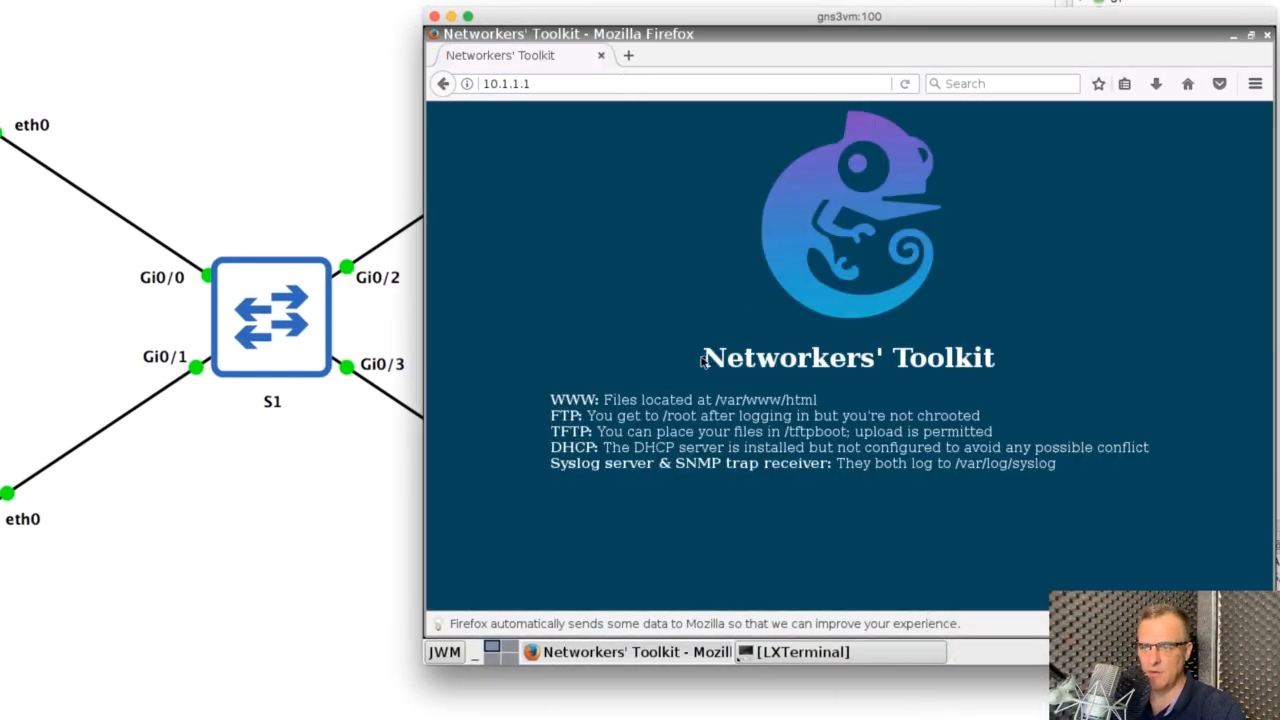
pyautogui.moveTo(703, 358); pyautogui.dragTo(1058, 357)
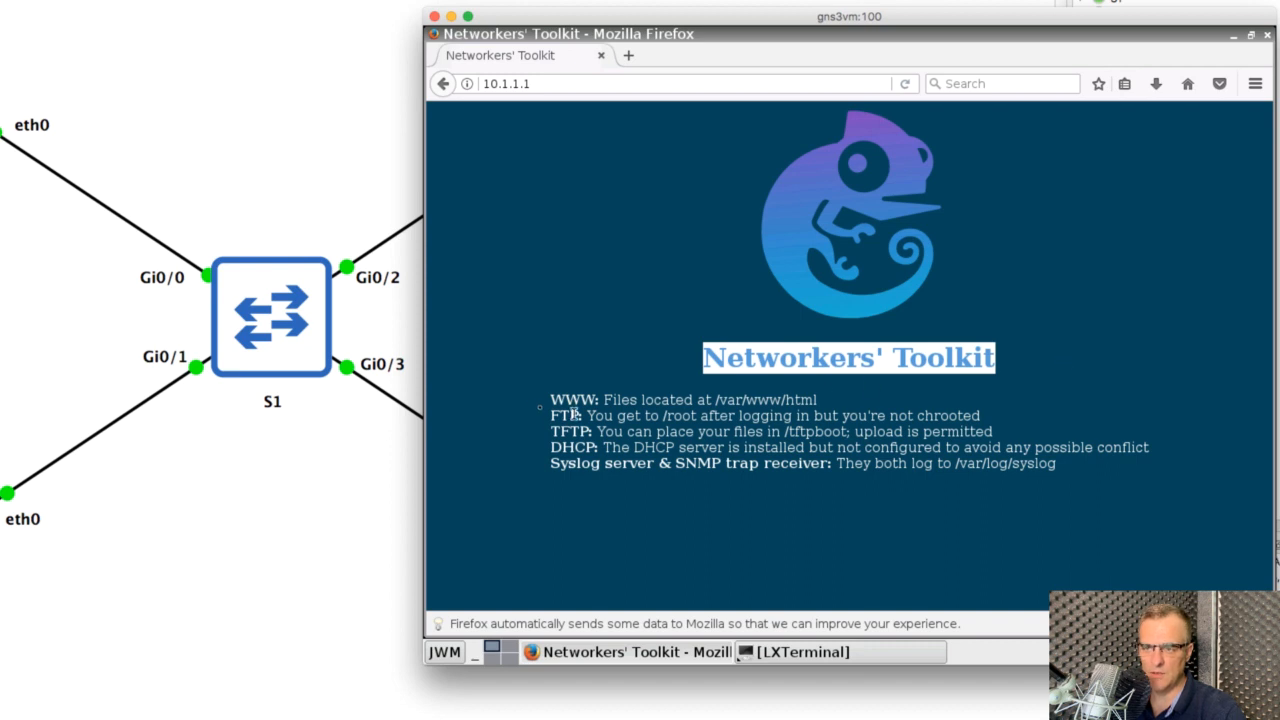
pyautogui.moveTo(548, 403); pyautogui.dragTo(1065, 486)
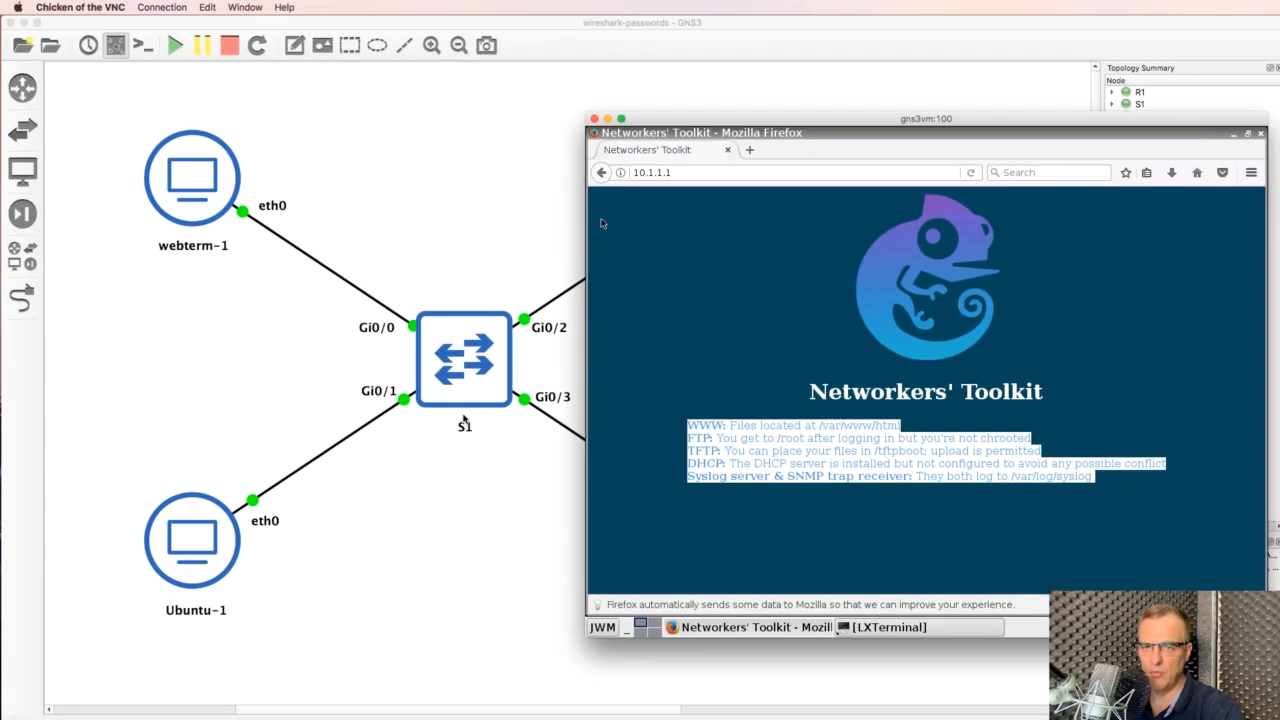
pyautogui.click(330, 207)
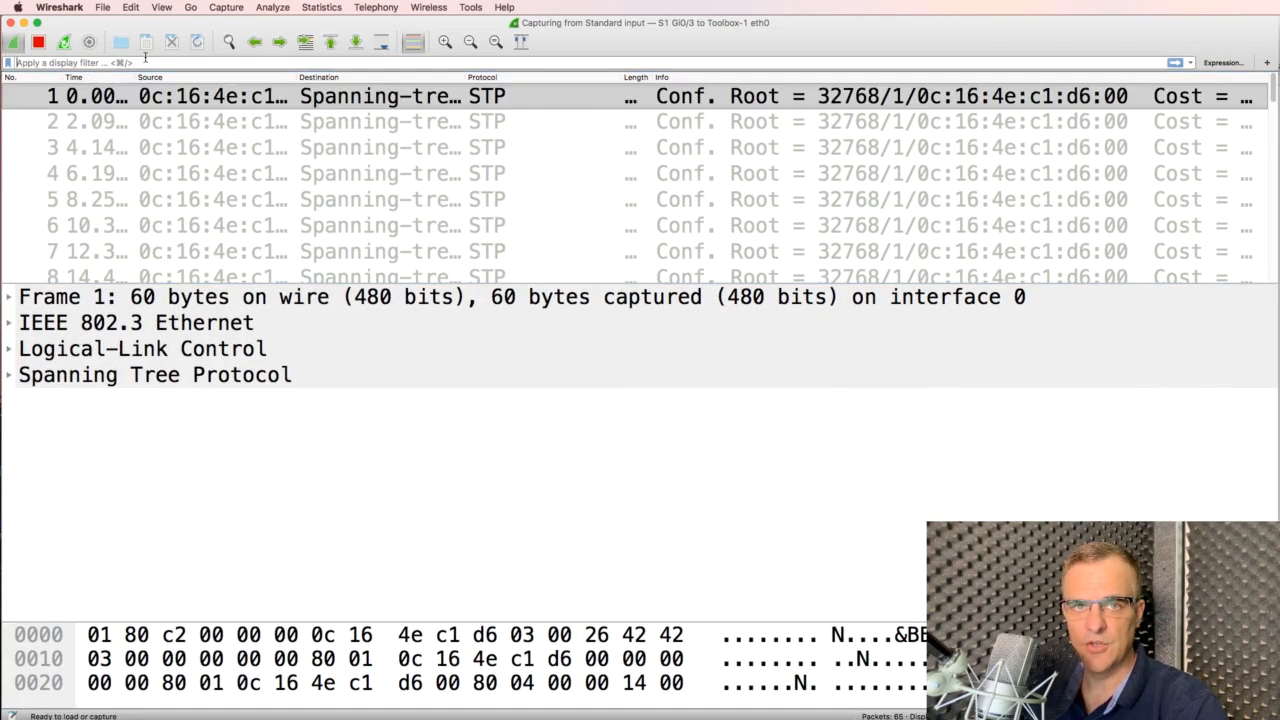
# Filter the Wireshark capture to show only http packets
pyautogui.click(145, 60)
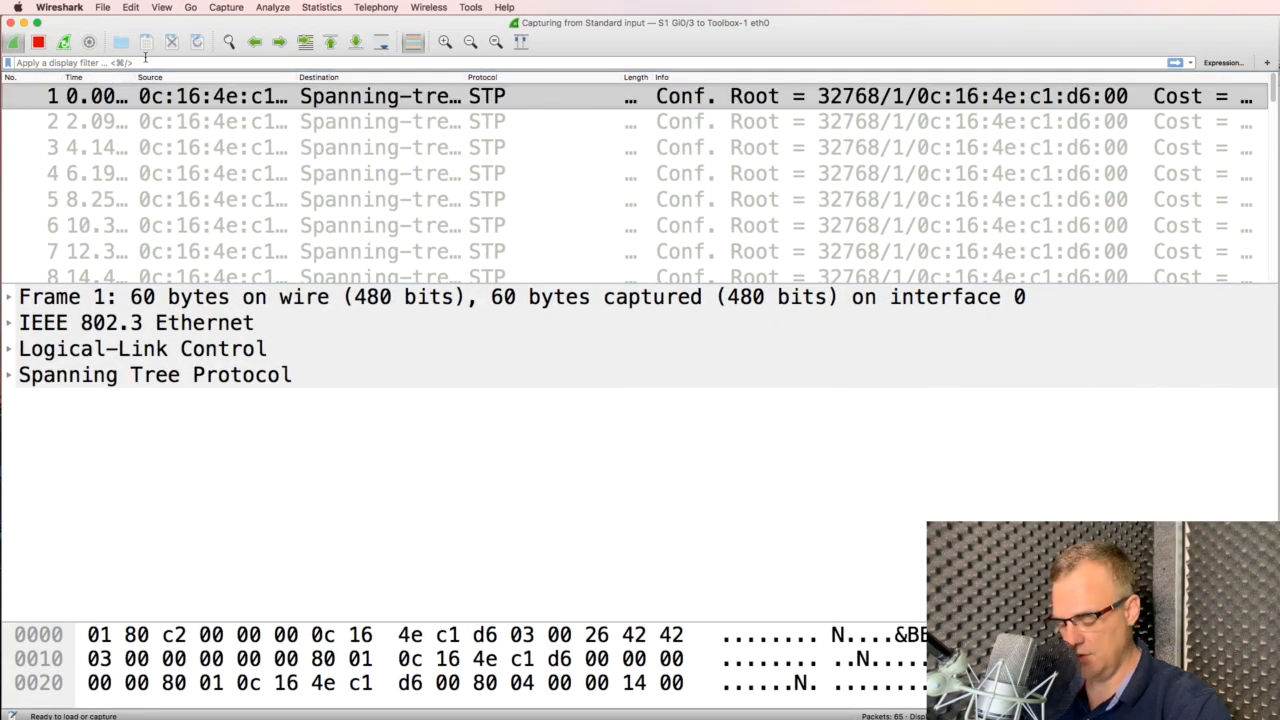
pyautogui.write('http')
pyautogui.press('Return')
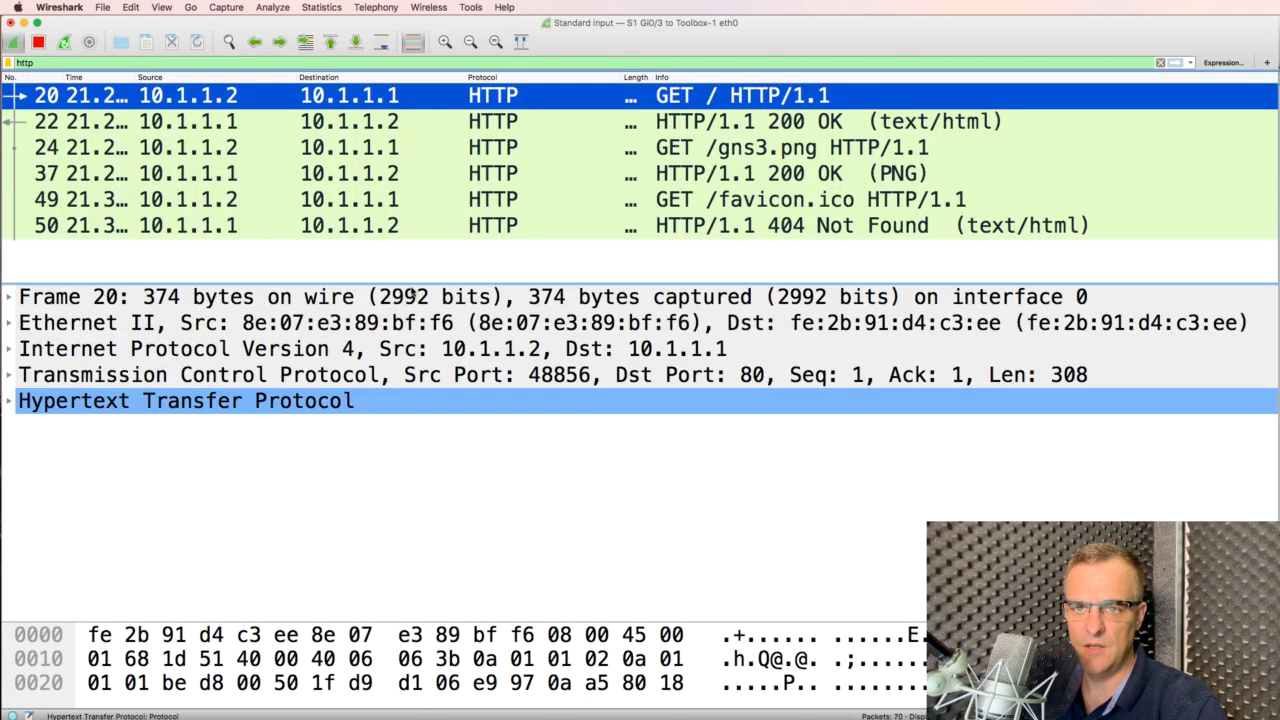
pyautogui.moveTo(410, 283); pyautogui.dragTo(430, 362)
# Expand the HTTP details, inspect the User-Agent header, then show the HTTP/1.1 200 OK response
pyautogui.click(10, 481)
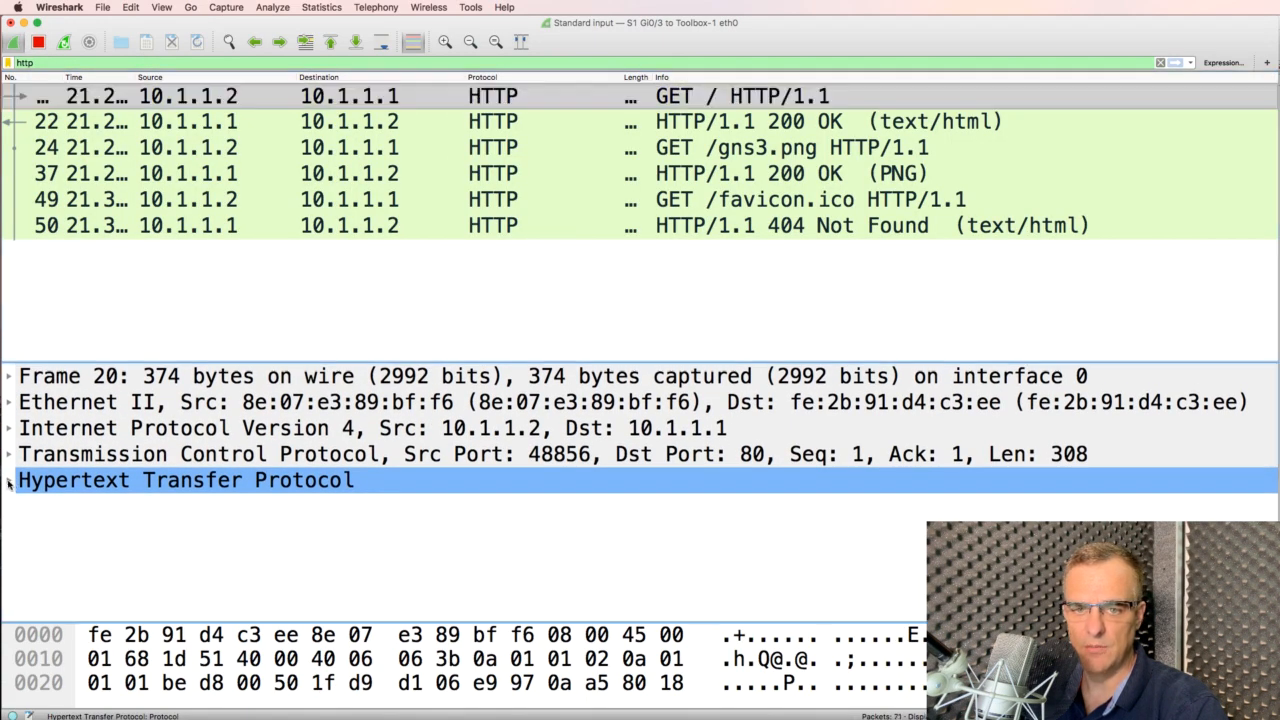
pyautogui.scroll(-1, 262, 512)
pyautogui.scroll(1, 274, 519)
pyautogui.scroll(-1, 275, 519)
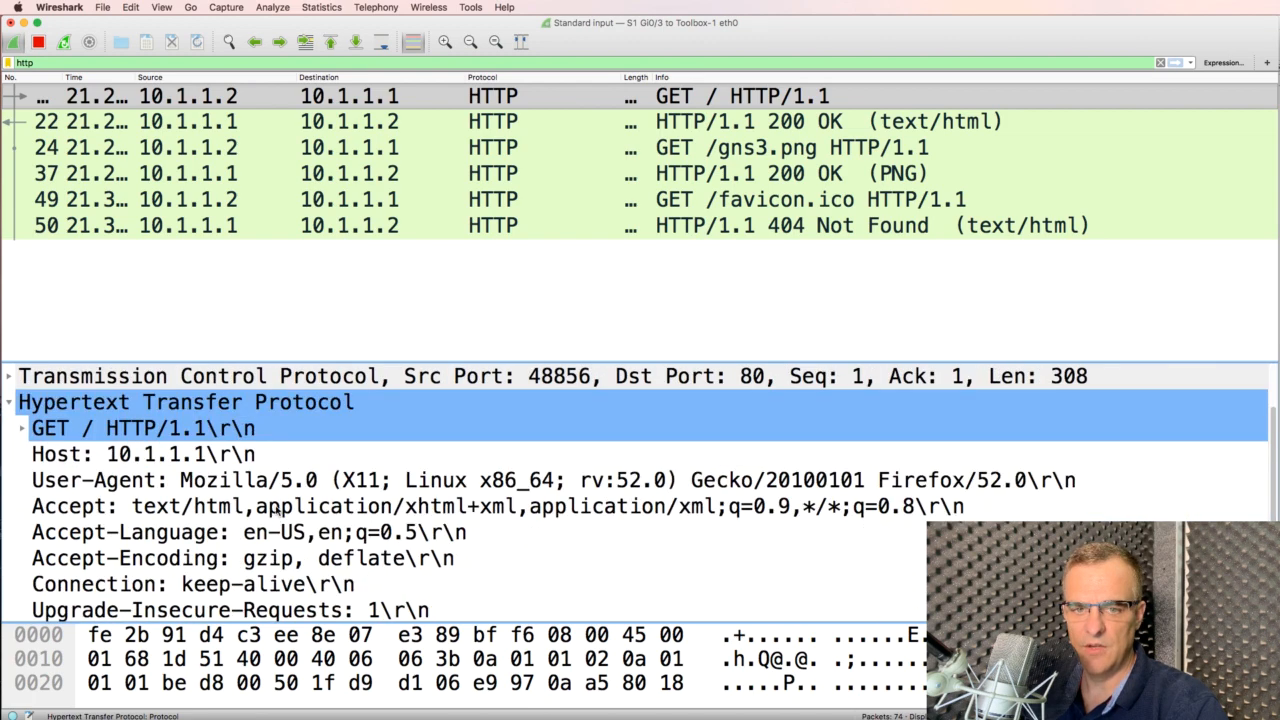
pyautogui.click(316, 482)
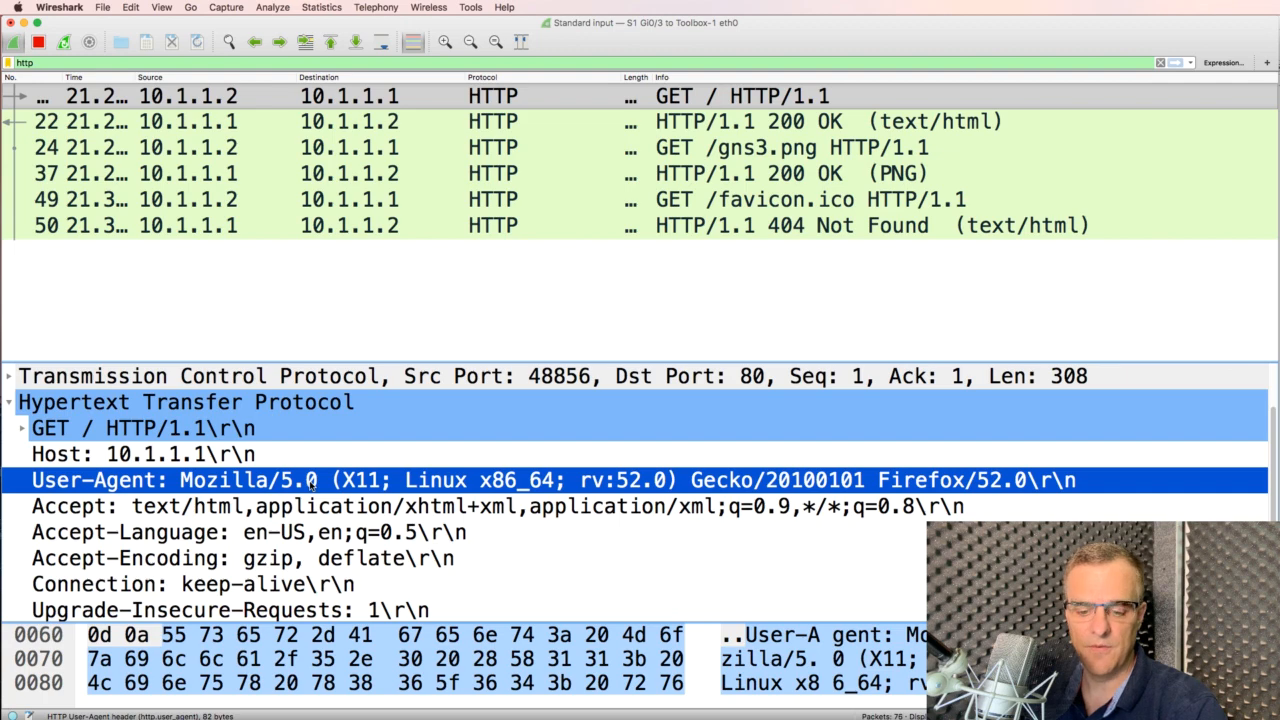
pyautogui.click(738, 122)
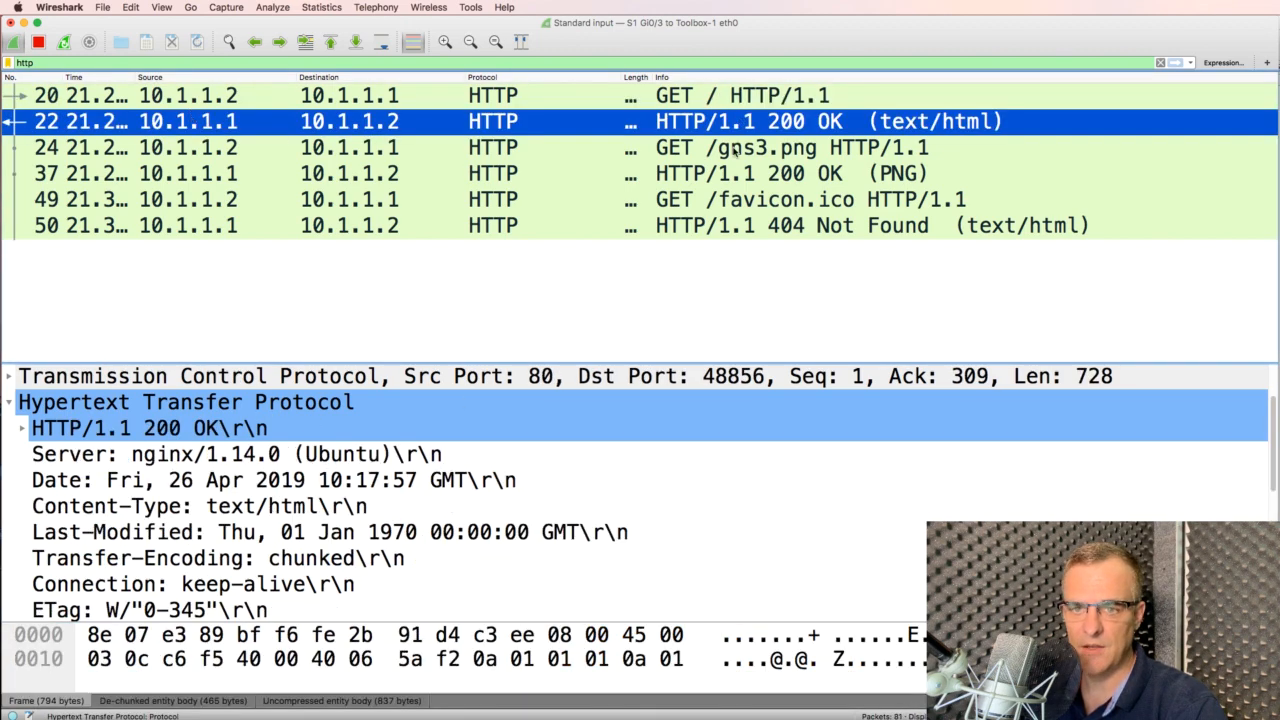
# Inspect the nginx/1.14.0 Server header and expand the response's Line-based text data to the title line
pyautogui.click(240, 455)
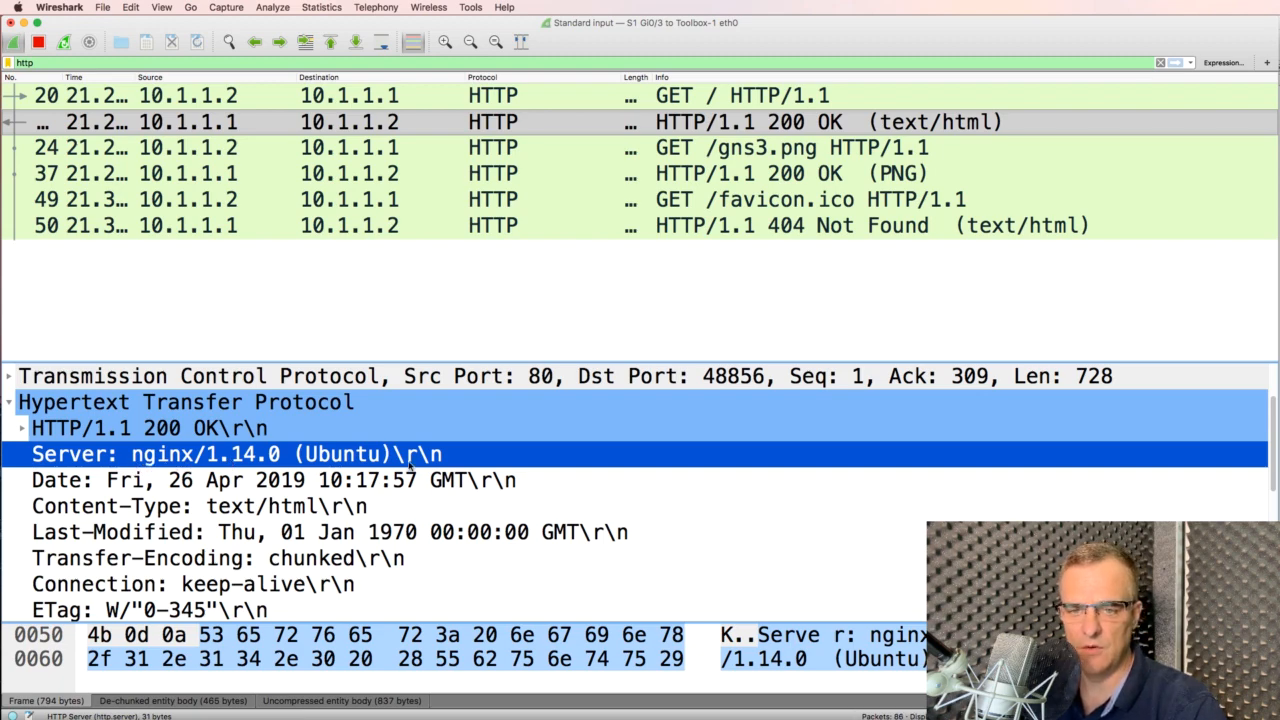
pyautogui.scroll(-4, 343, 503)
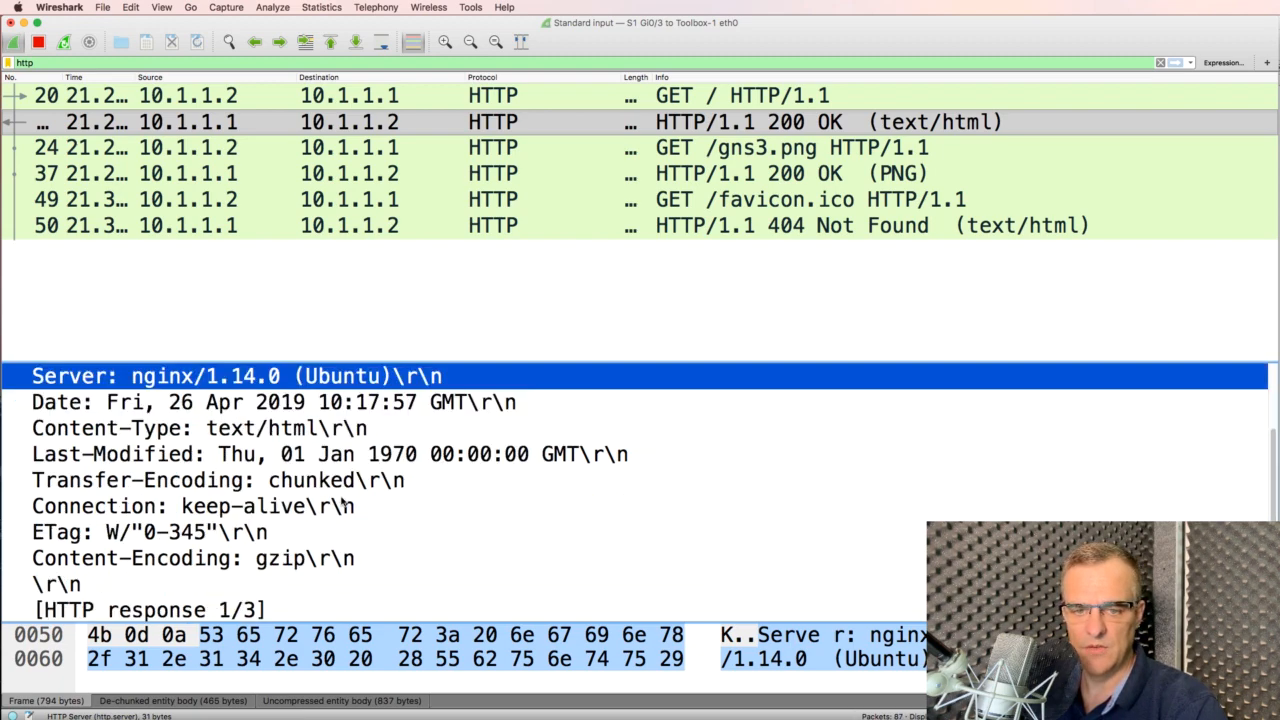
pyautogui.click(8, 586)
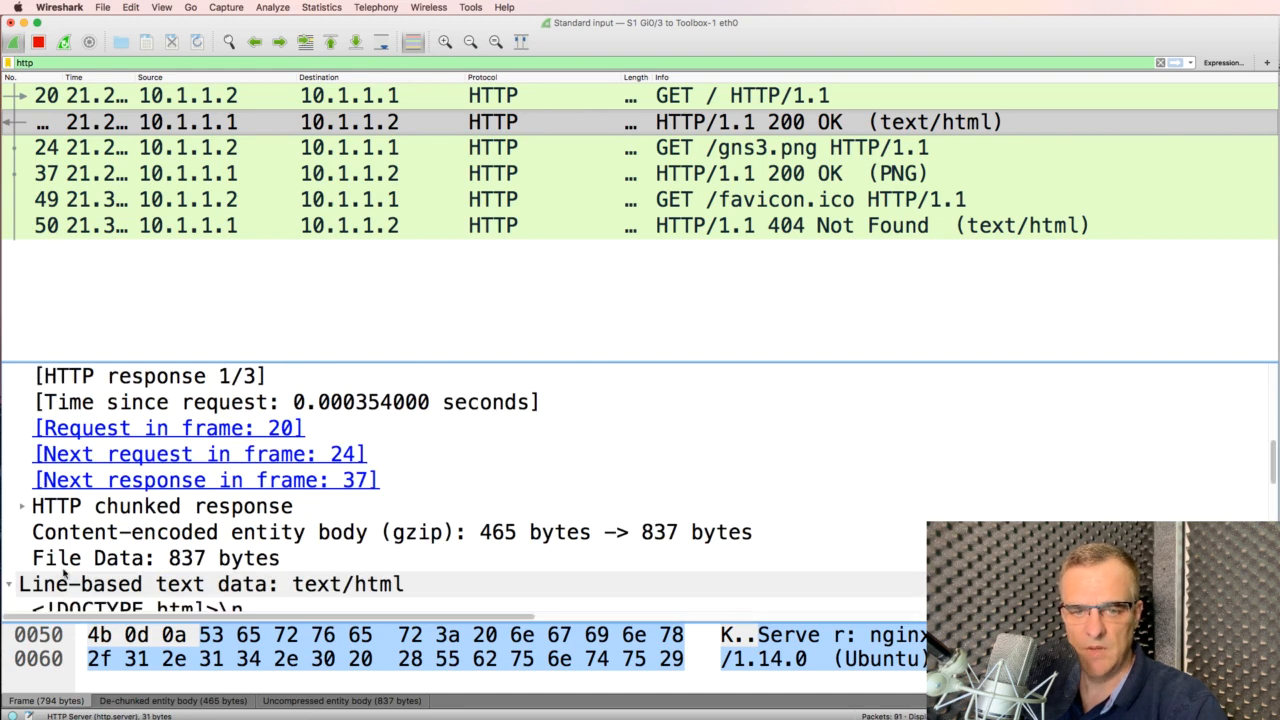
pyautogui.scroll(-3, 208, 533)
pyautogui.click(238, 455)
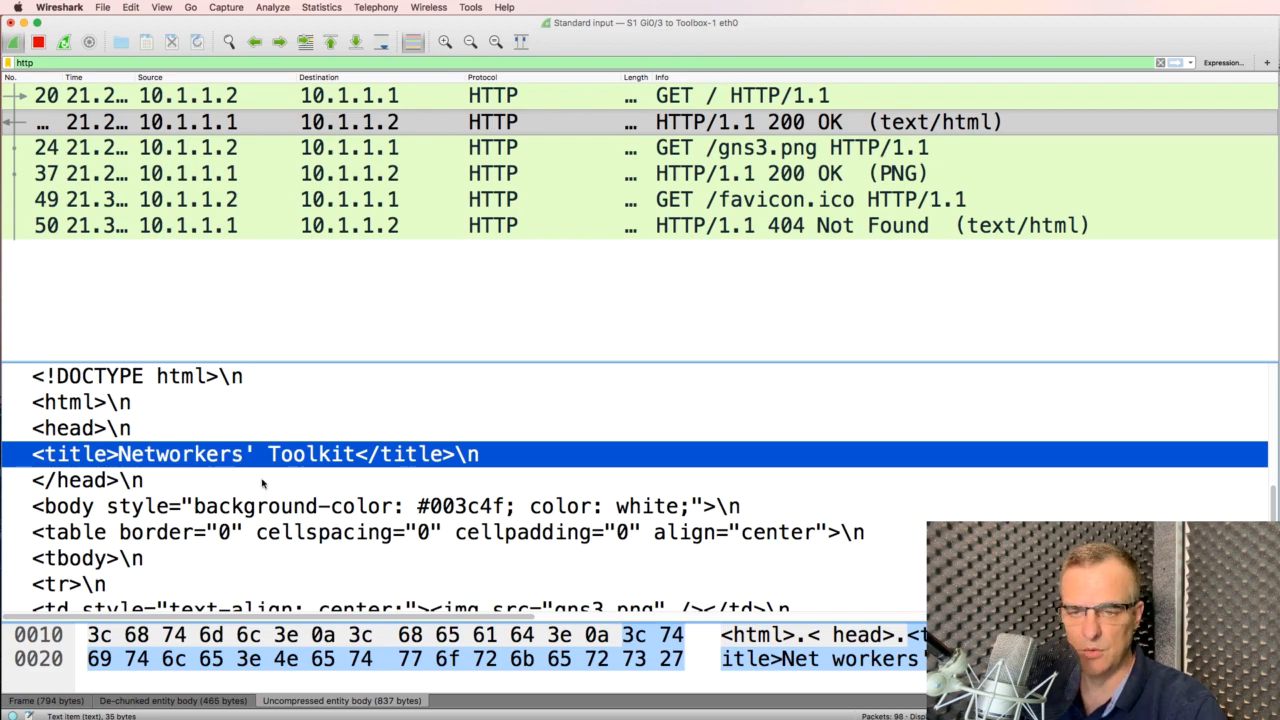
# Compare the Firefox heading with the captured h1 and WWW paragraph lines in Wireshark
pyautogui.press('super+Tab')
pyautogui.press('super+Tab')
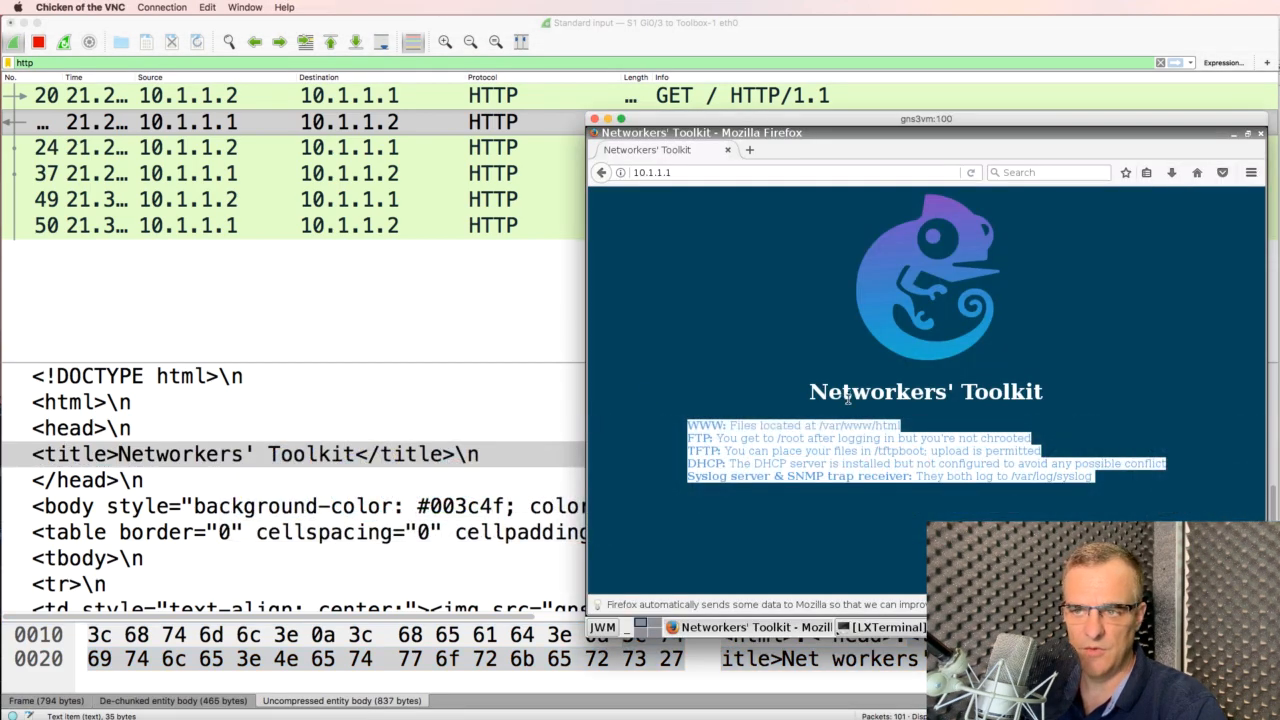
pyautogui.moveTo(809, 392); pyautogui.dragTo(1026, 392)
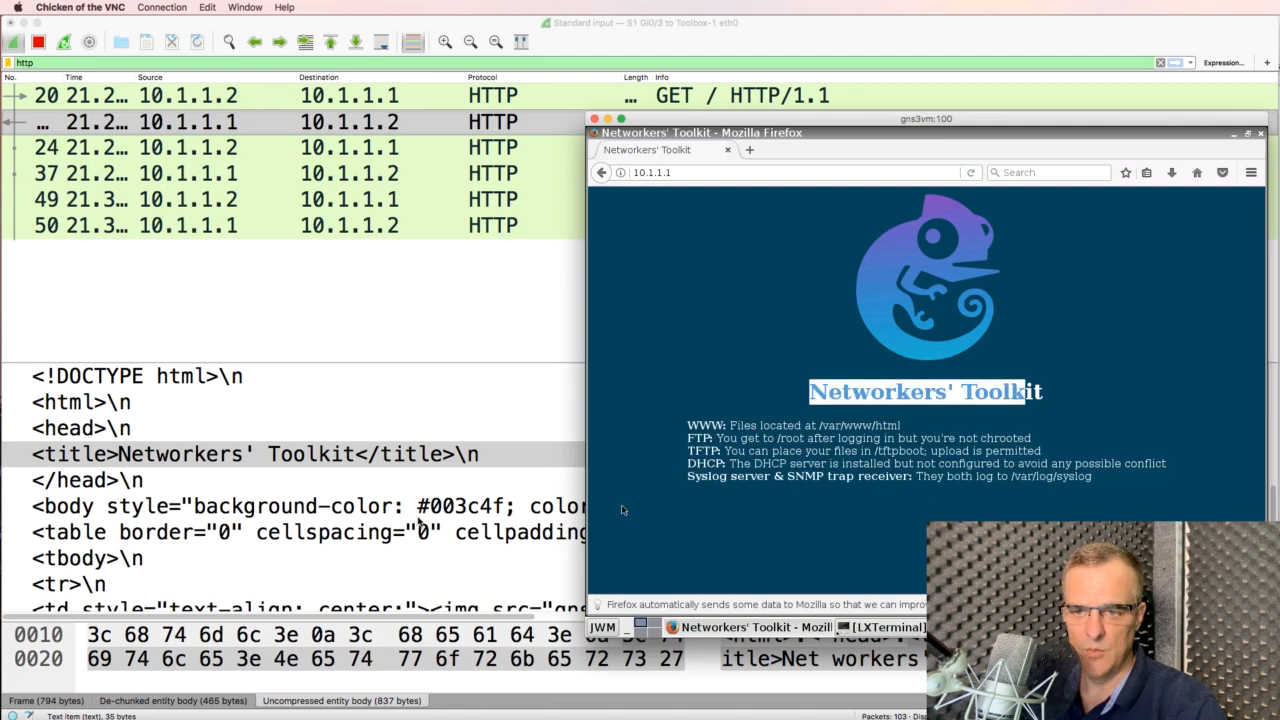
pyautogui.click(418, 516)
pyautogui.scroll(-3, 420, 520)
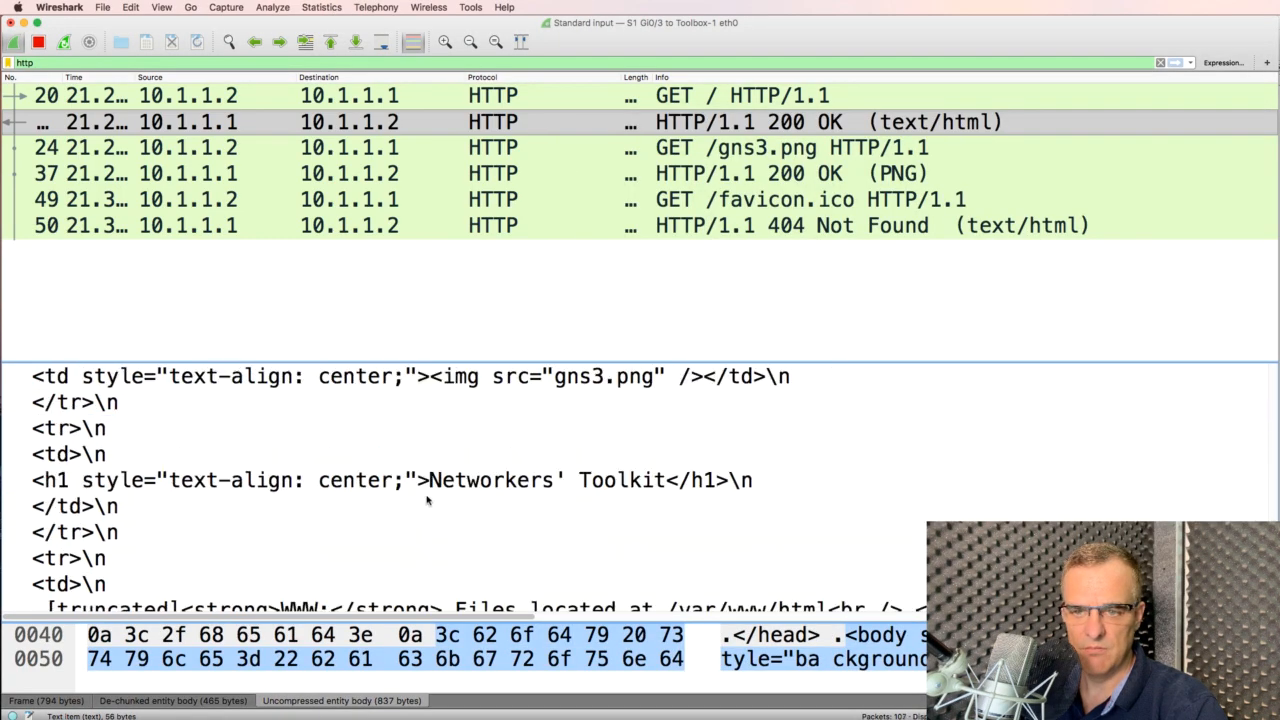
pyautogui.click(428, 482)
pyautogui.scroll(-2, 430, 485)
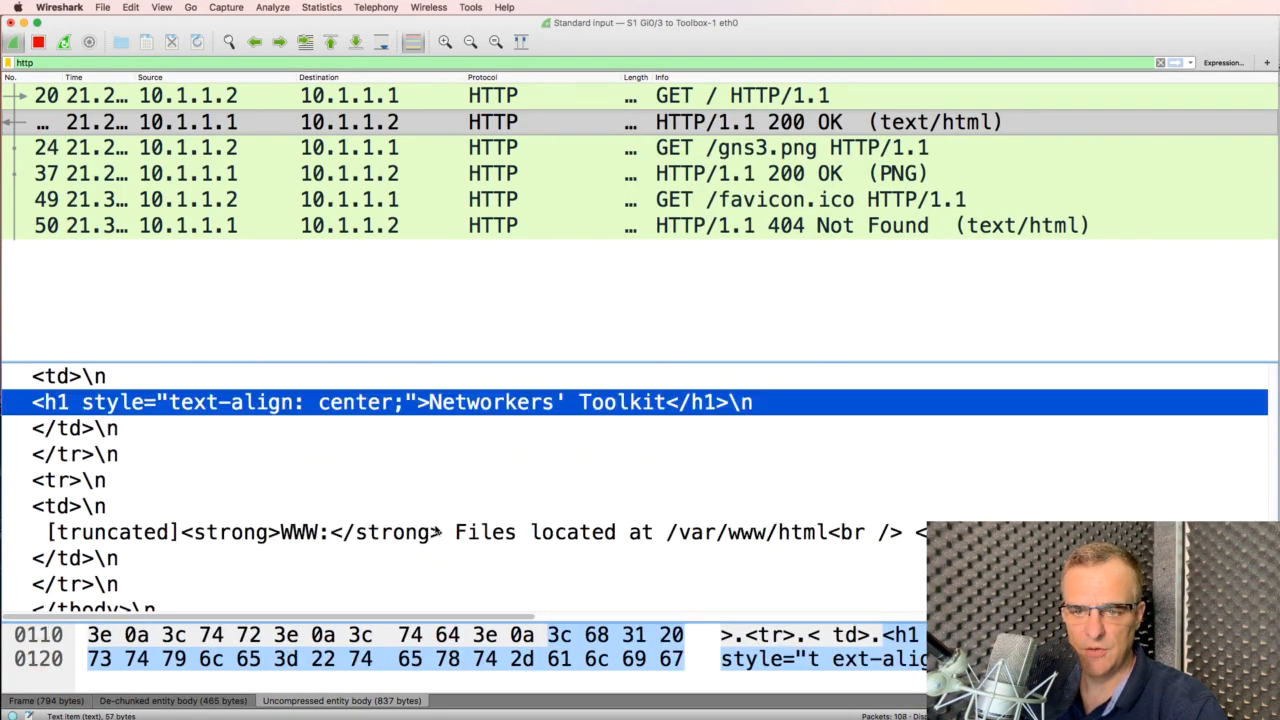
pyautogui.click(438, 530)
pyautogui.scroll(-2, 720, 517)
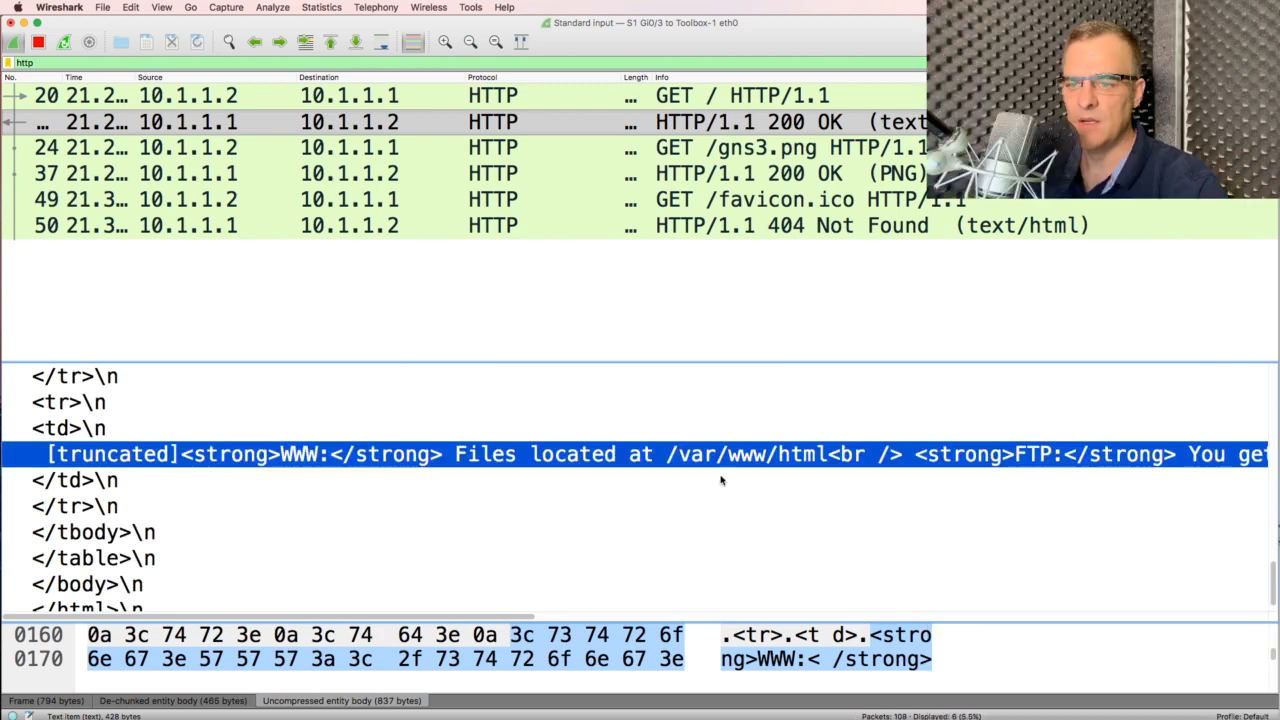
pyautogui.moveTo(480, 617); pyautogui.dragTo(893, 617)
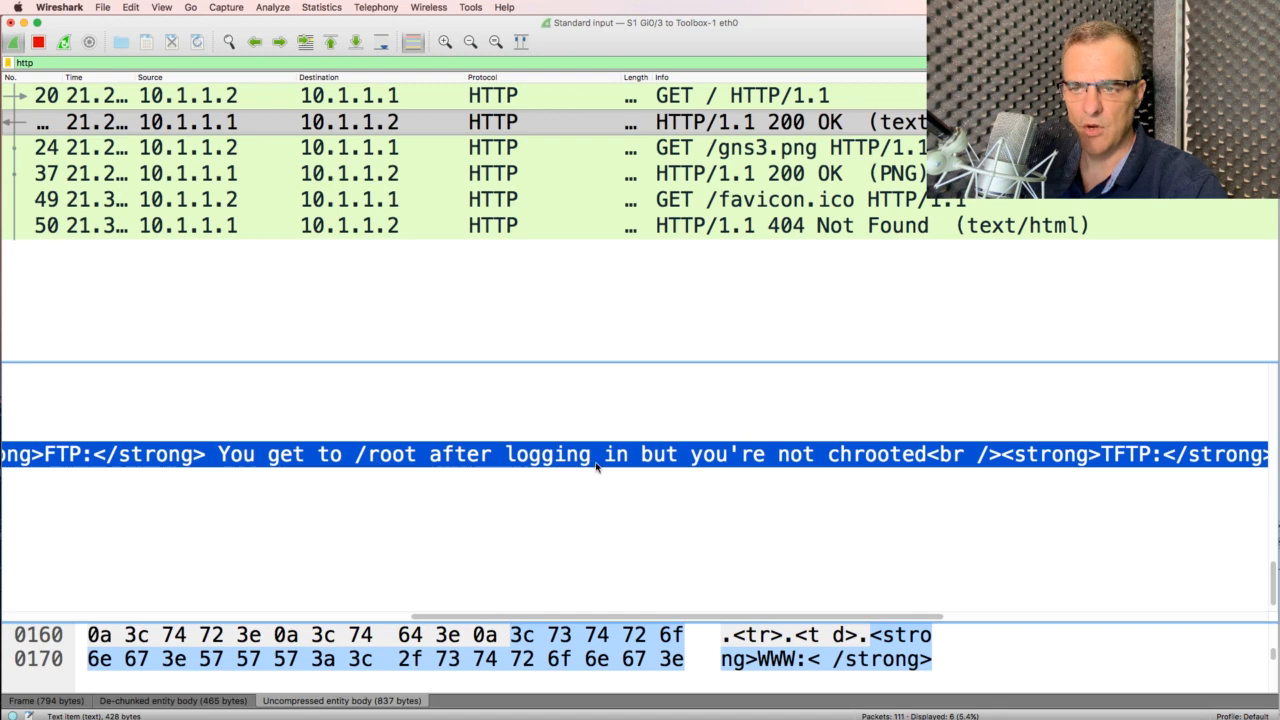
# In Firefox, select the FTP description and the 'Files located at /var/www/html' text
pyautogui.press('super+Tab')
pyautogui.moveTo(716, 438); pyautogui.dragTo(1051, 443)
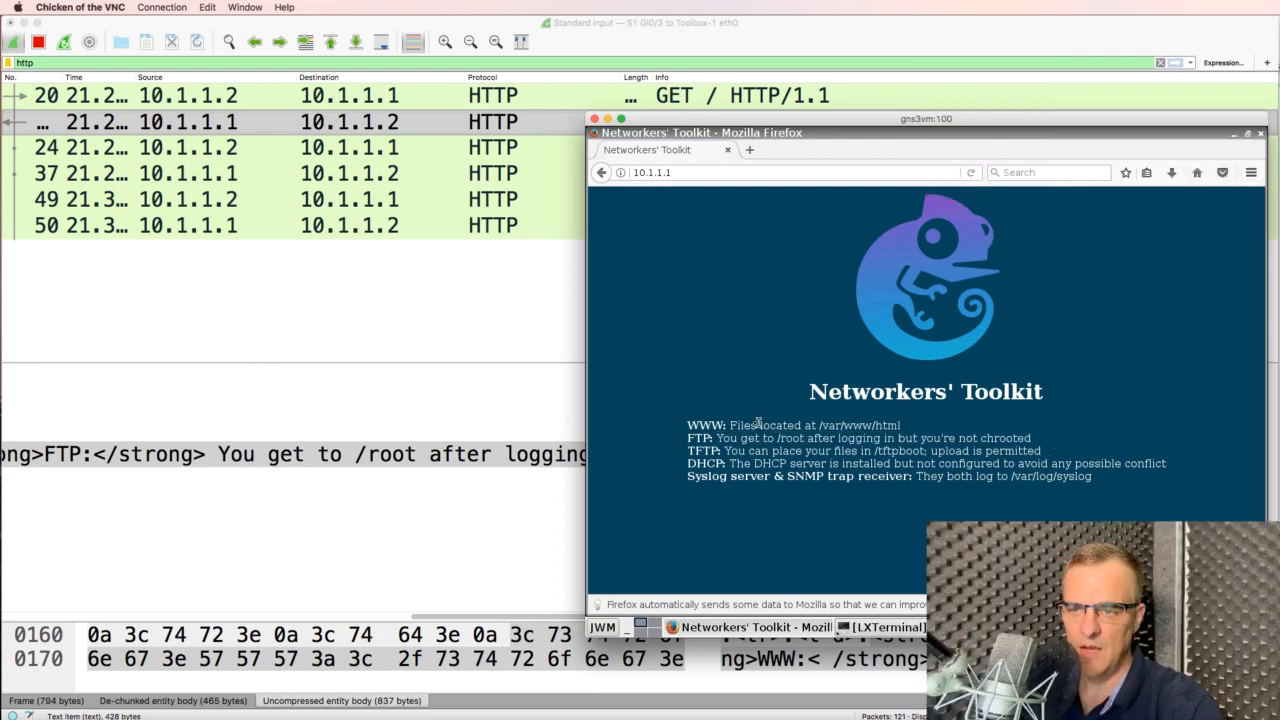
pyautogui.moveTo(727, 425); pyautogui.dragTo(920, 430)
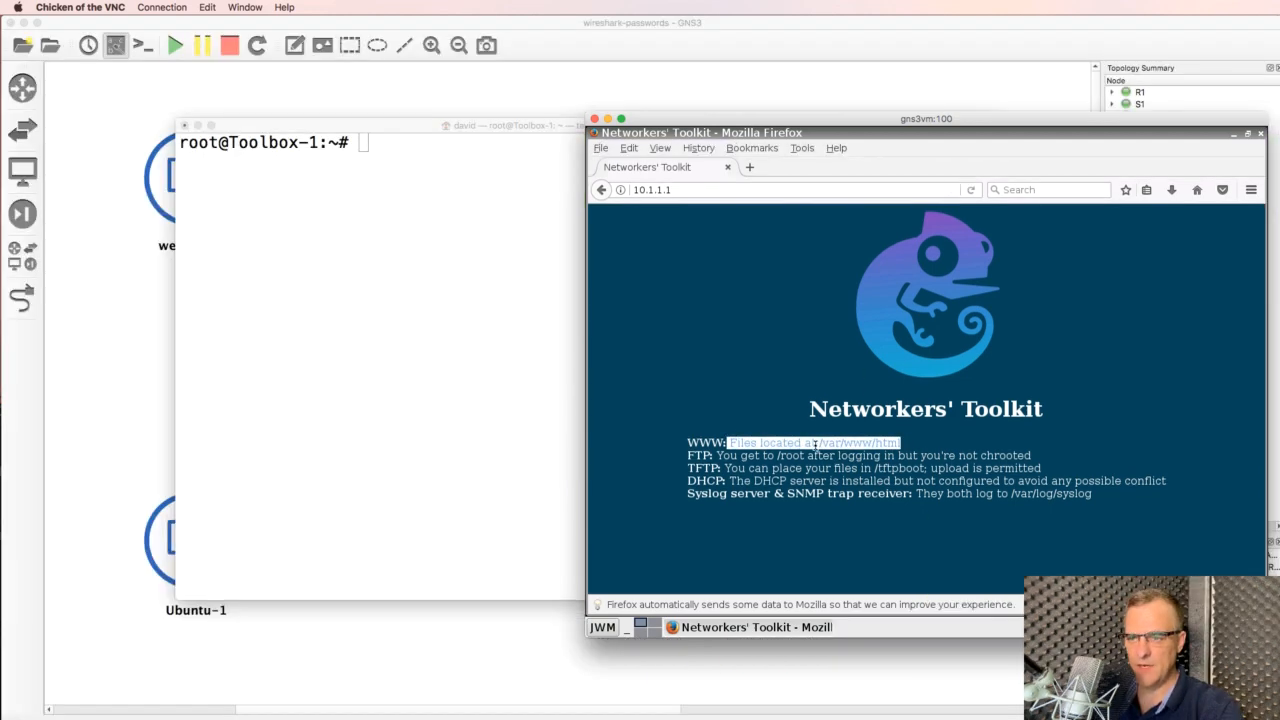
# Select the /var/www path text on the Firefox page
pyautogui.click(732, 439)
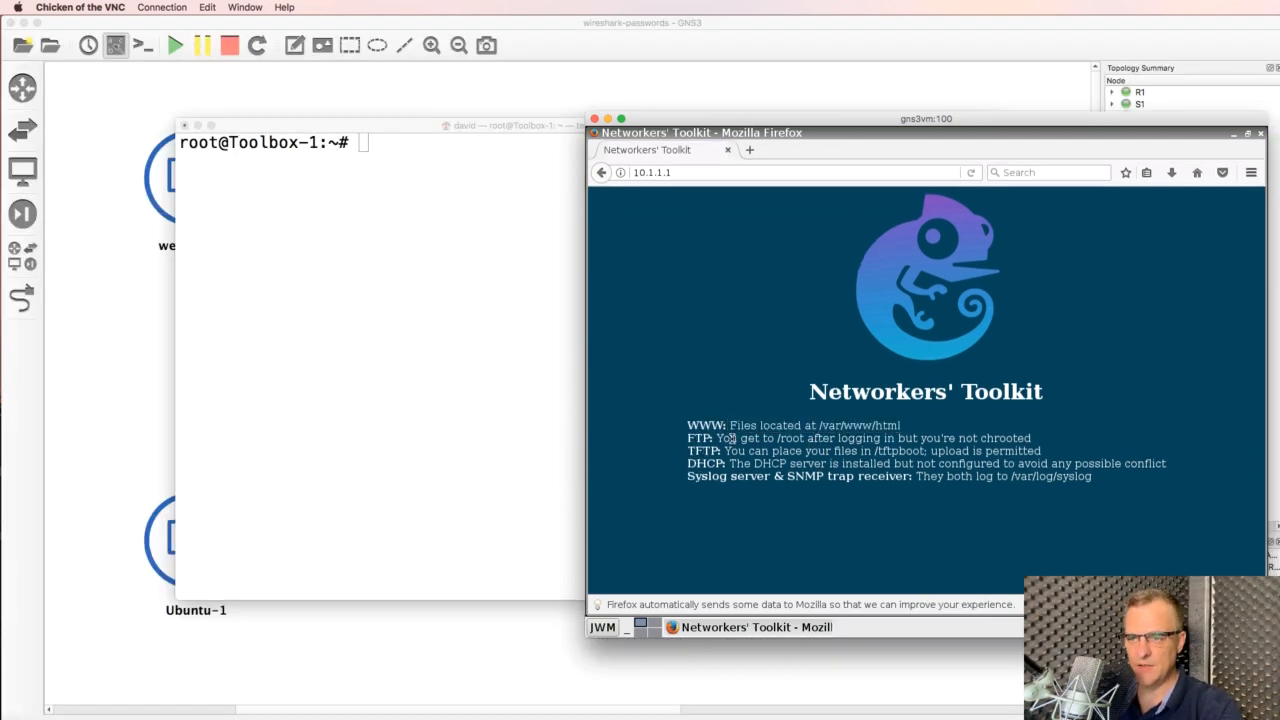
pyautogui.moveTo(730, 427); pyautogui.dragTo(869, 426)
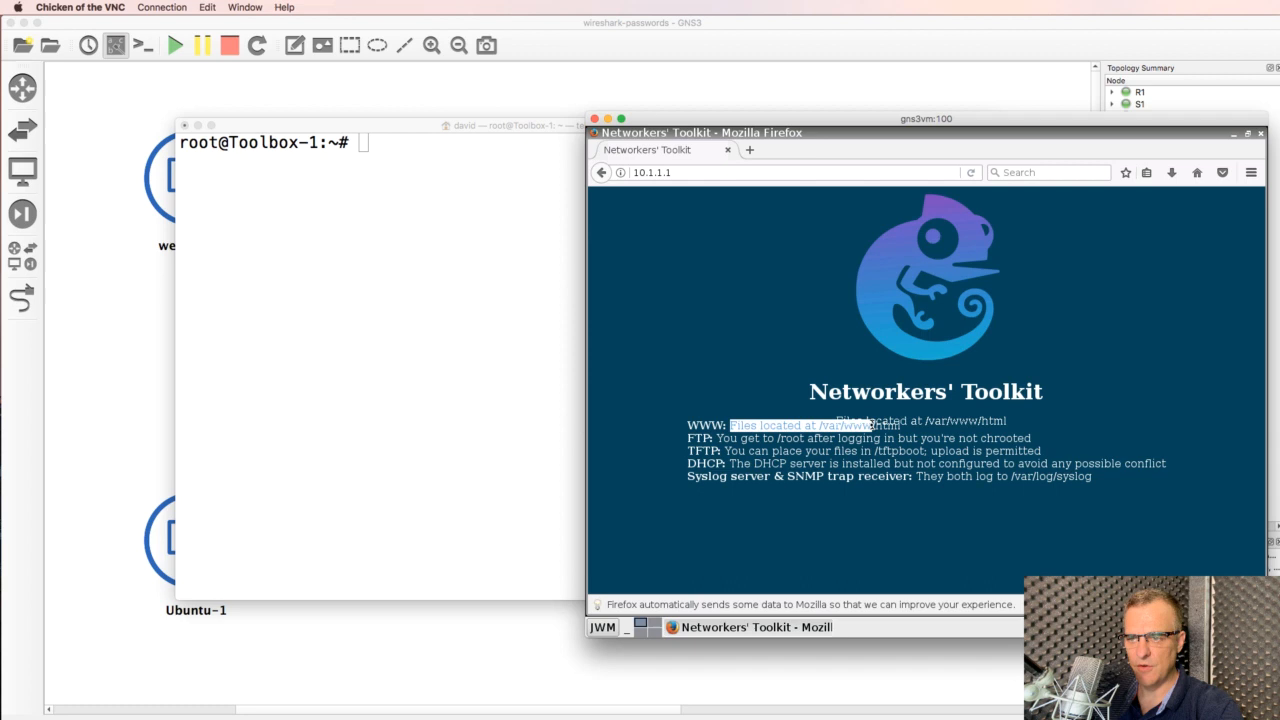
pyautogui.click(867, 425)
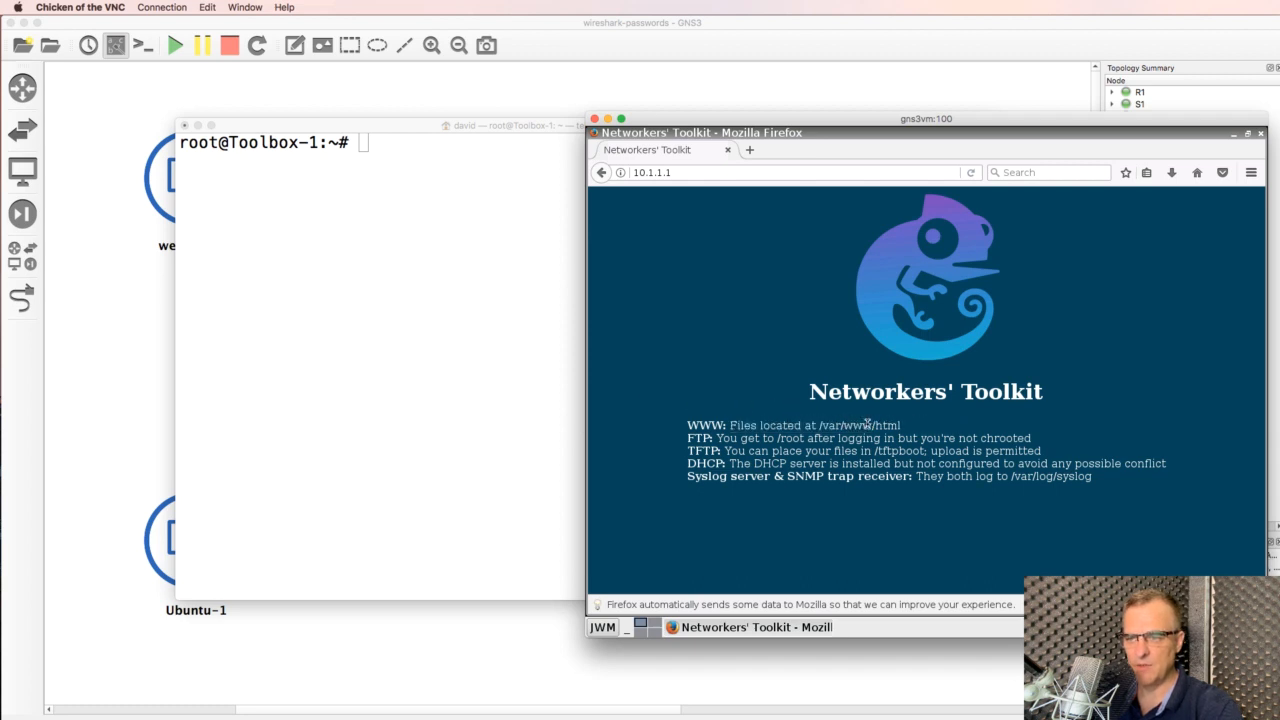
# In the Toolbox-1 terminal, change into /var/www/html and list its files
pyautogui.click(474, 329)
pyautogui.write('cd /')
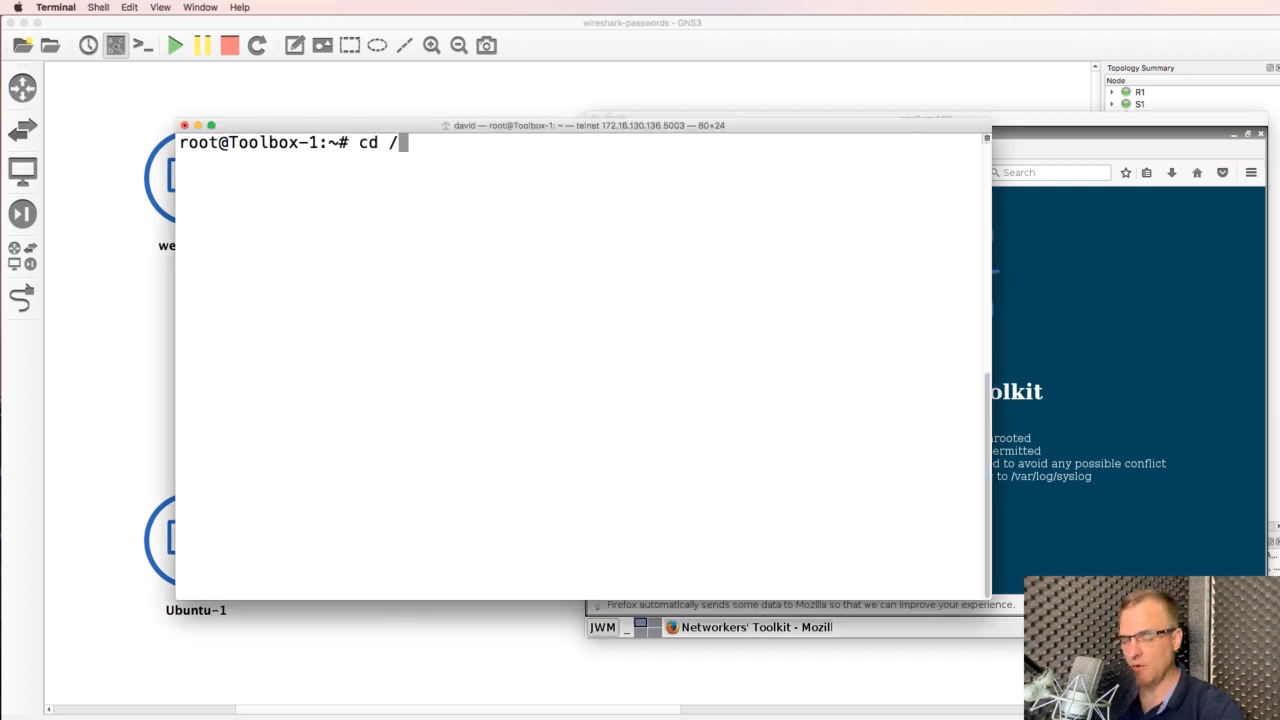
pyautogui.write('var')
pyautogui.press('Return')
pyautogui.write('cd www')
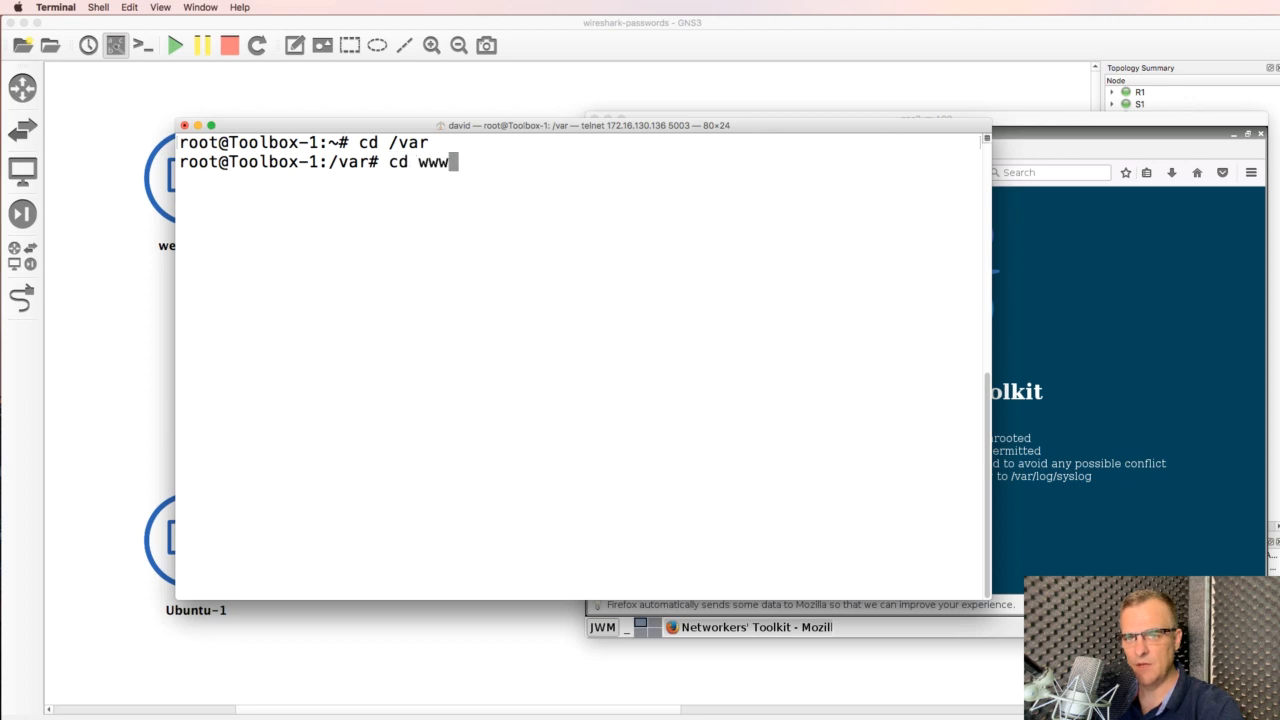
pyautogui.press('Return')
pyautogui.write('cd ')
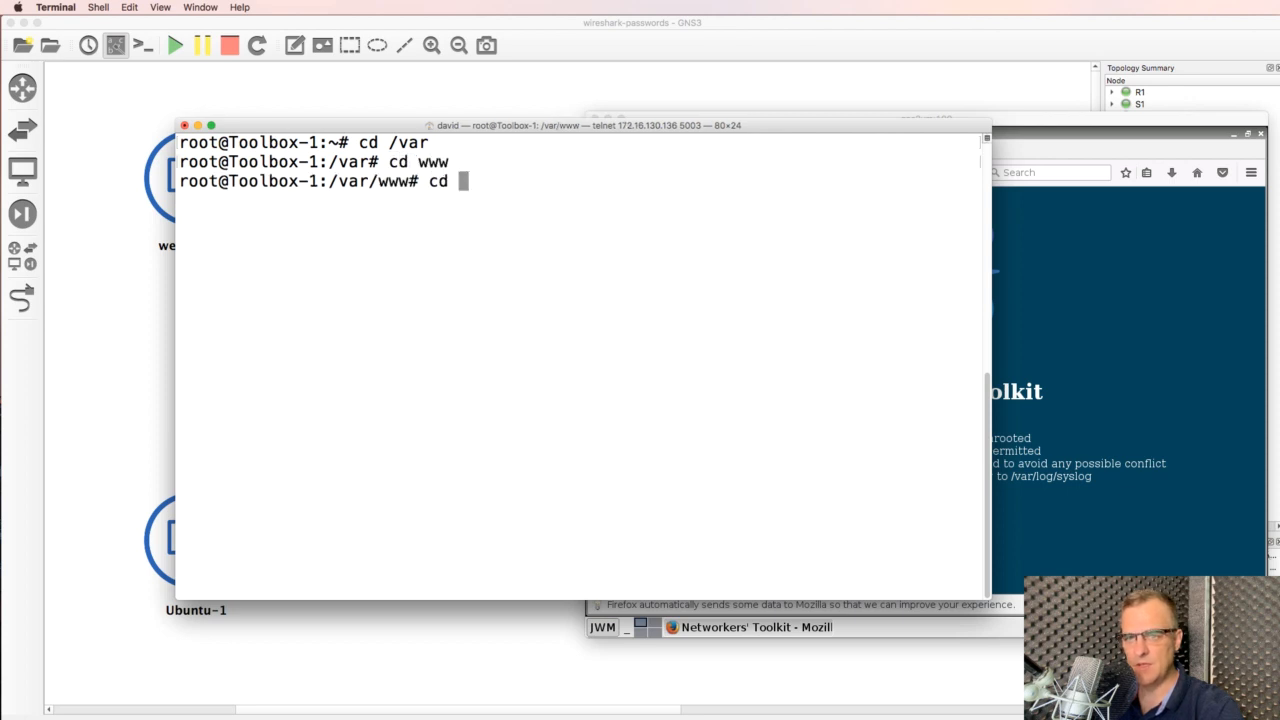
pyautogui.write('html/')
pyautogui.press('Return')
pyautogui.write('ls')
pyautogui.press('Return')
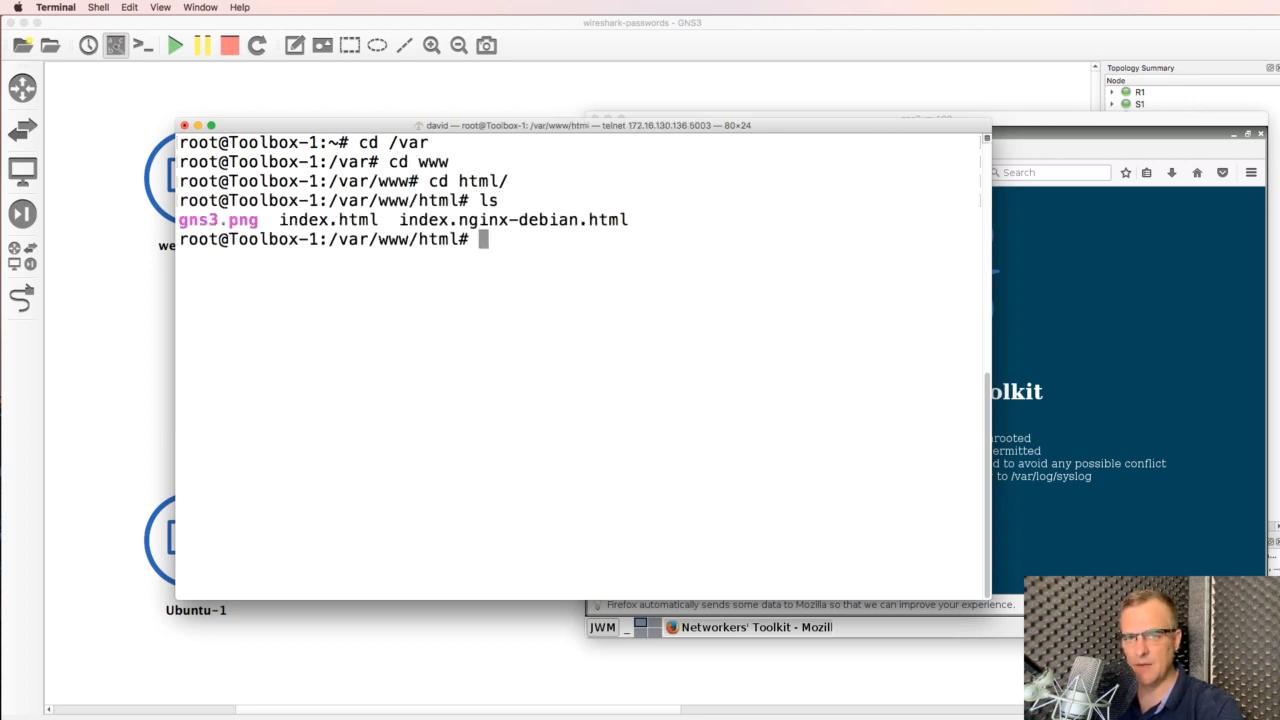
# Select index.html in the listing and enter the command nano index.html
pyautogui.moveTo(461, 128); pyautogui.dragTo(542, 185)
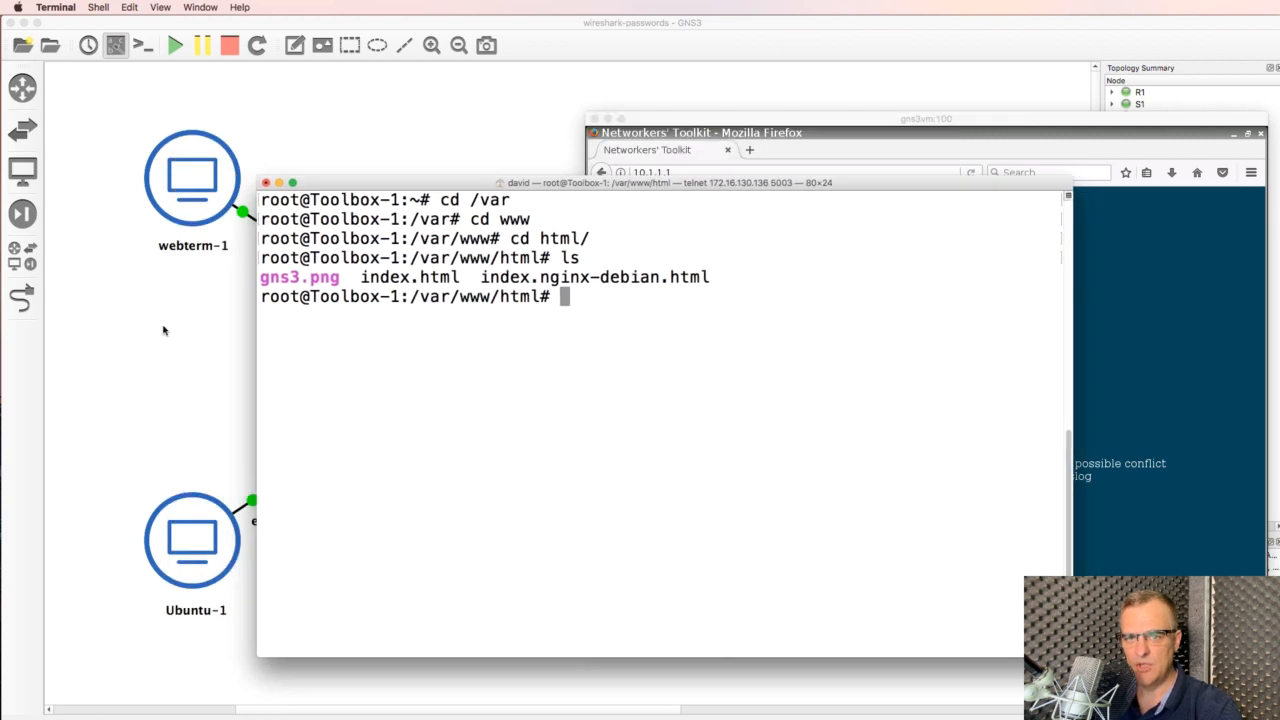
pyautogui.moveTo(364, 277); pyautogui.dragTo(471, 277)
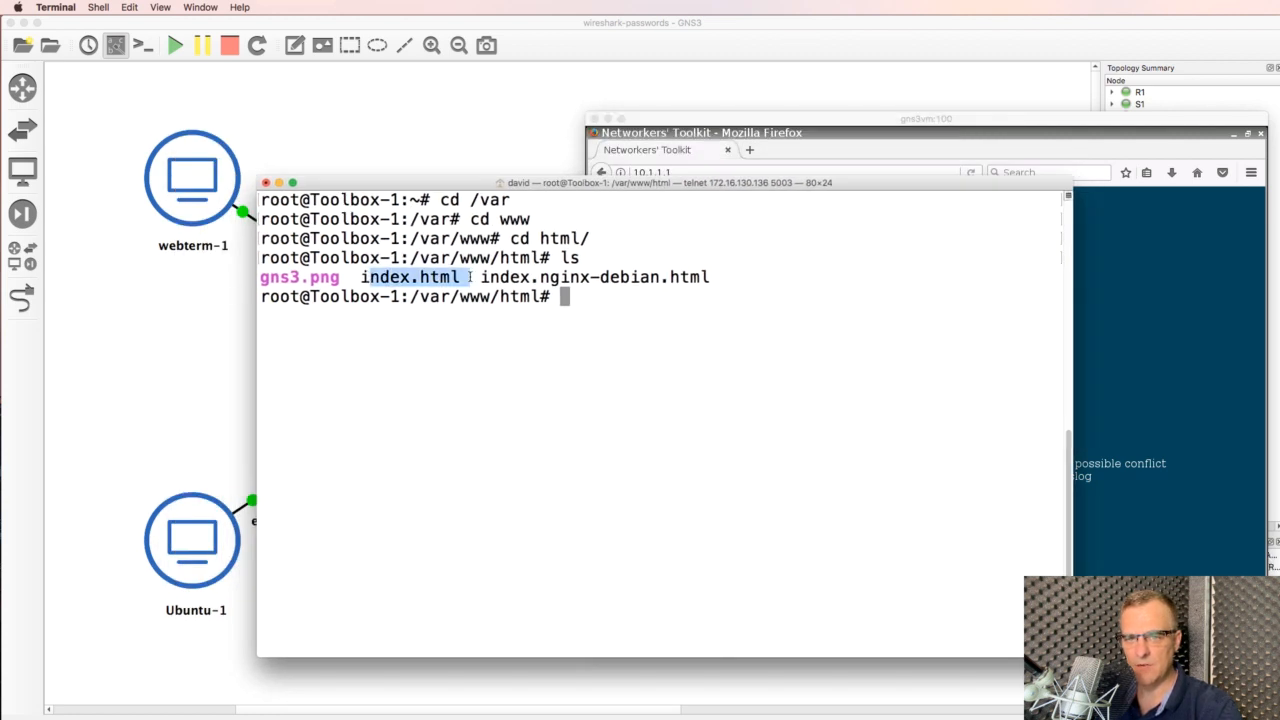
pyautogui.click(564, 297)
pyautogui.write('nano ')
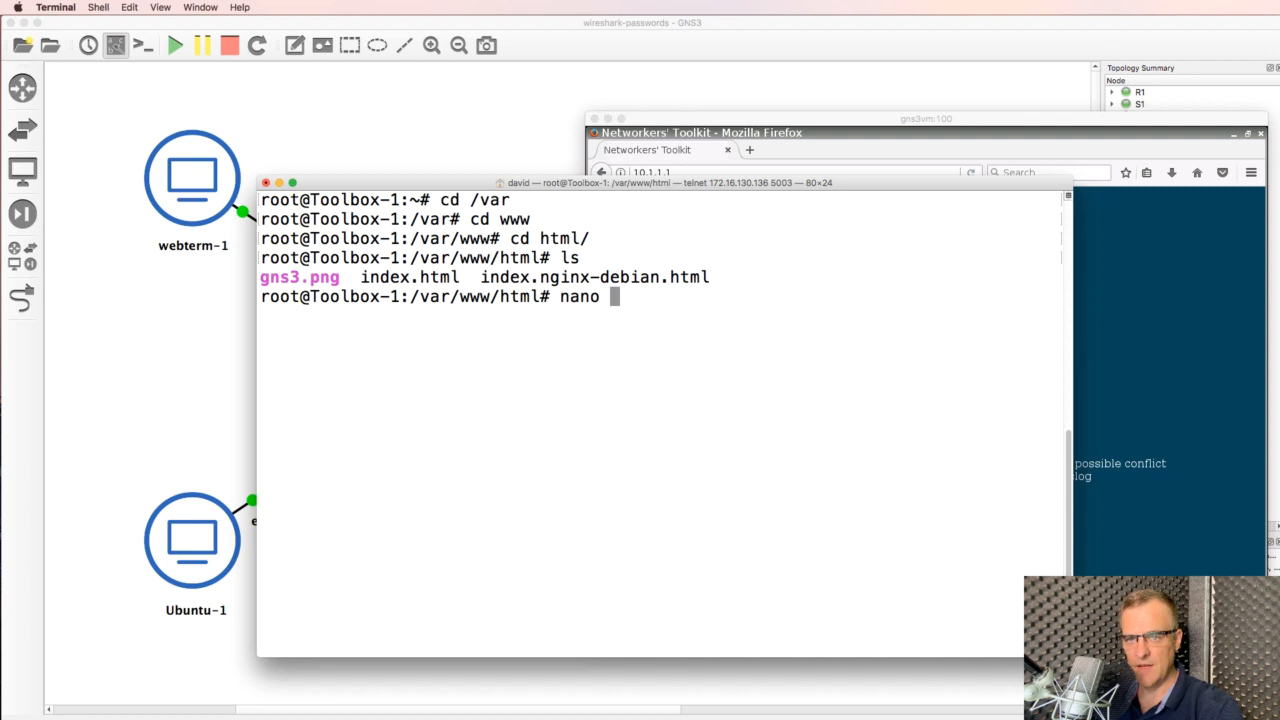
pyautogui.write('index.html')
# In nano, add '<br /> <br /> This is a strong password in clear text:' plus a password after the WWW line
pyautogui.press('Return')
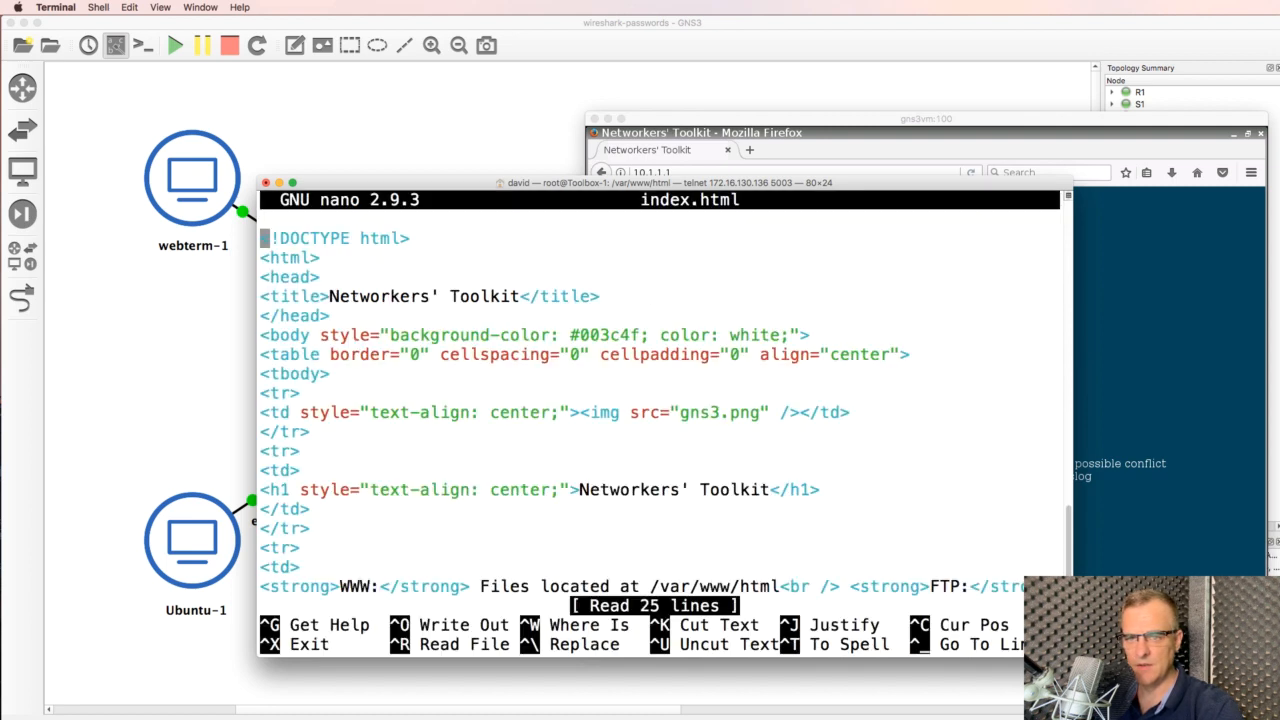
pyautogui.press('Down')
pyautogui.press('Down')
pyautogui.press('Down')
pyautogui.press('Down')
pyautogui.press('Down')
pyautogui.press('Down')
pyautogui.press('Down')
pyautogui.press('Down')
pyautogui.press('Down')
pyautogui.press('Down')
pyautogui.press('Down')
pyautogui.press('Down')
pyautogui.press('Down')
pyautogui.press('Down')
pyautogui.press('Down')
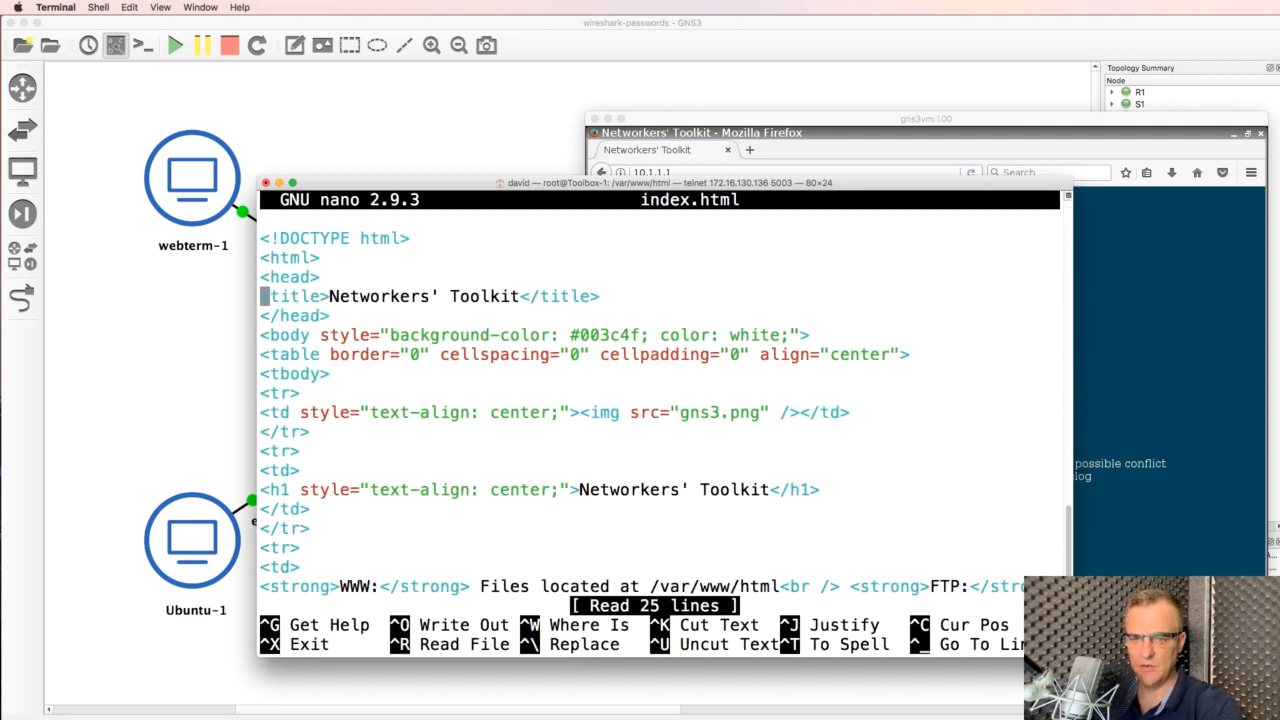
pyautogui.press('Down')
pyautogui.press('Down')
pyautogui.press('Down')
pyautogui.press('Down')
pyautogui.press('Up')
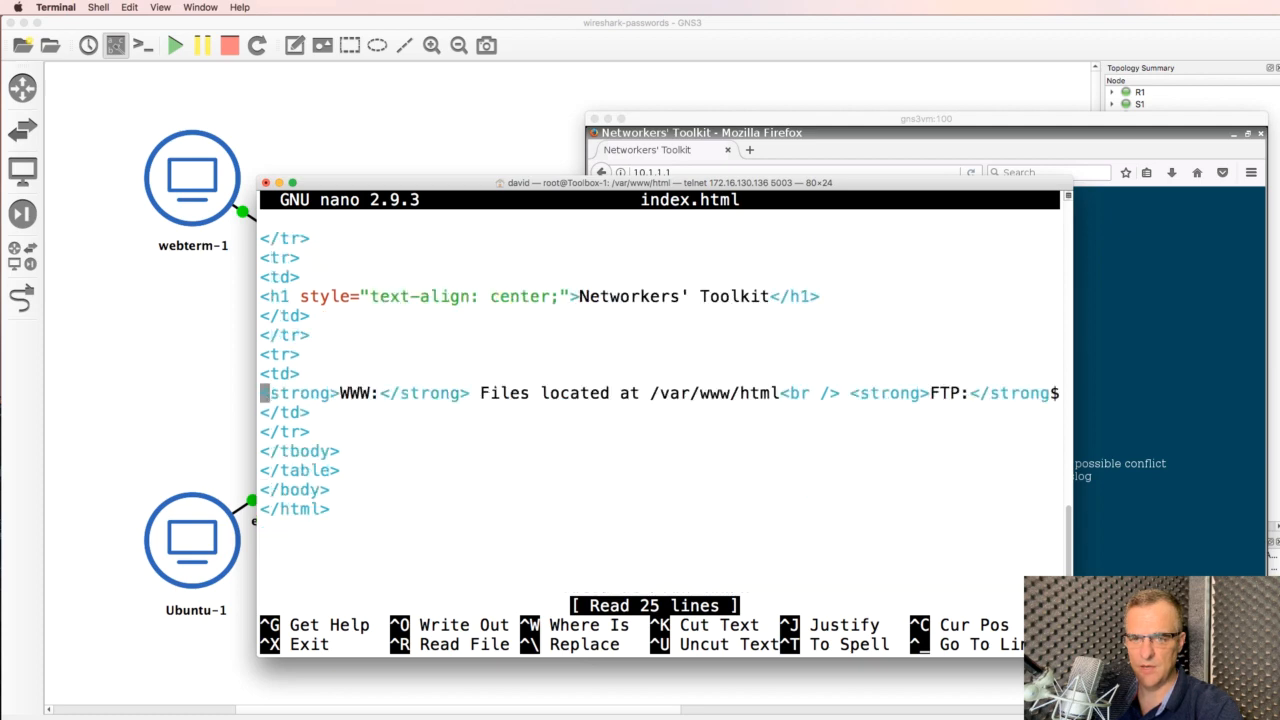
pyautogui.press('End')
pyautogui.press('Return')
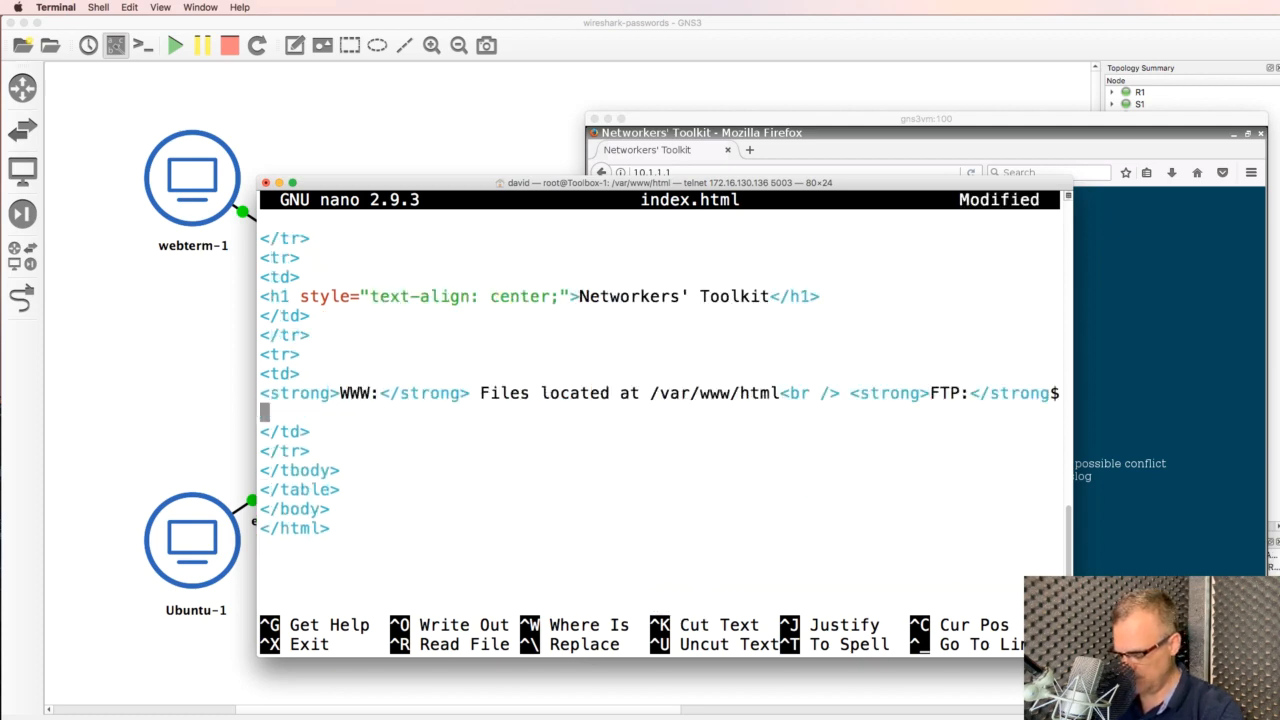
pyautogui.write('<br /')
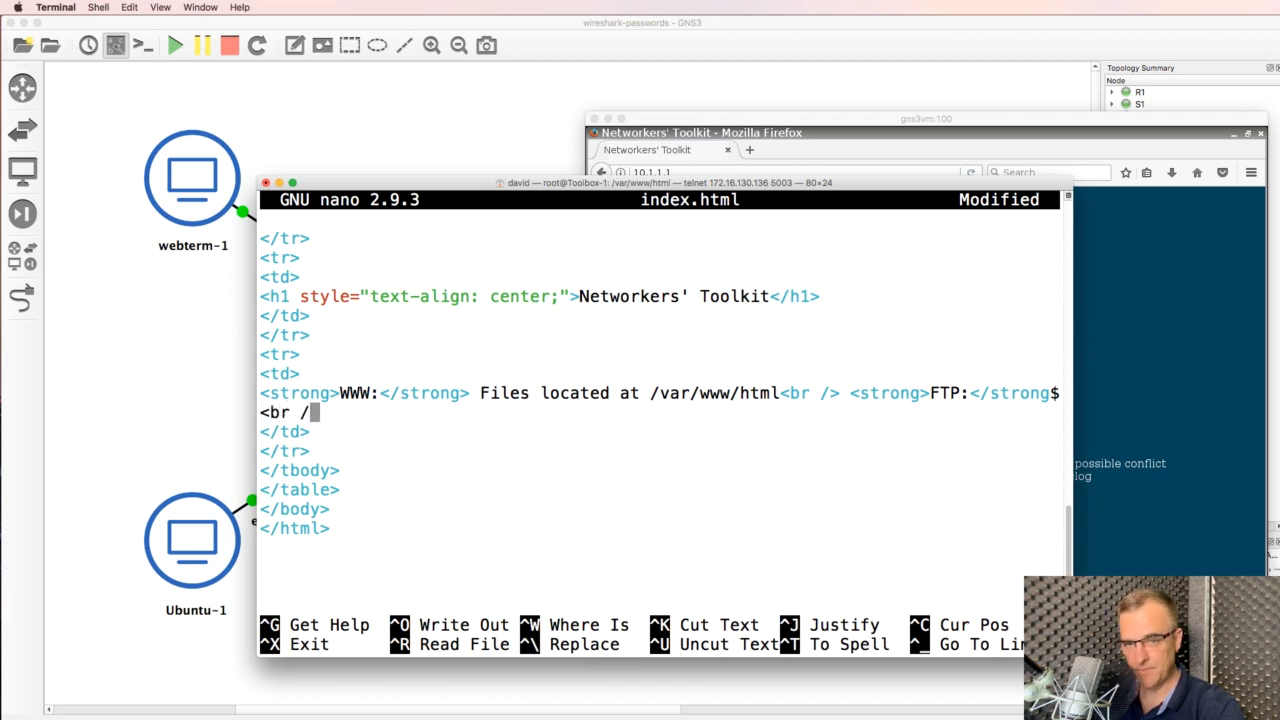
pyautogui.write('> <br /')
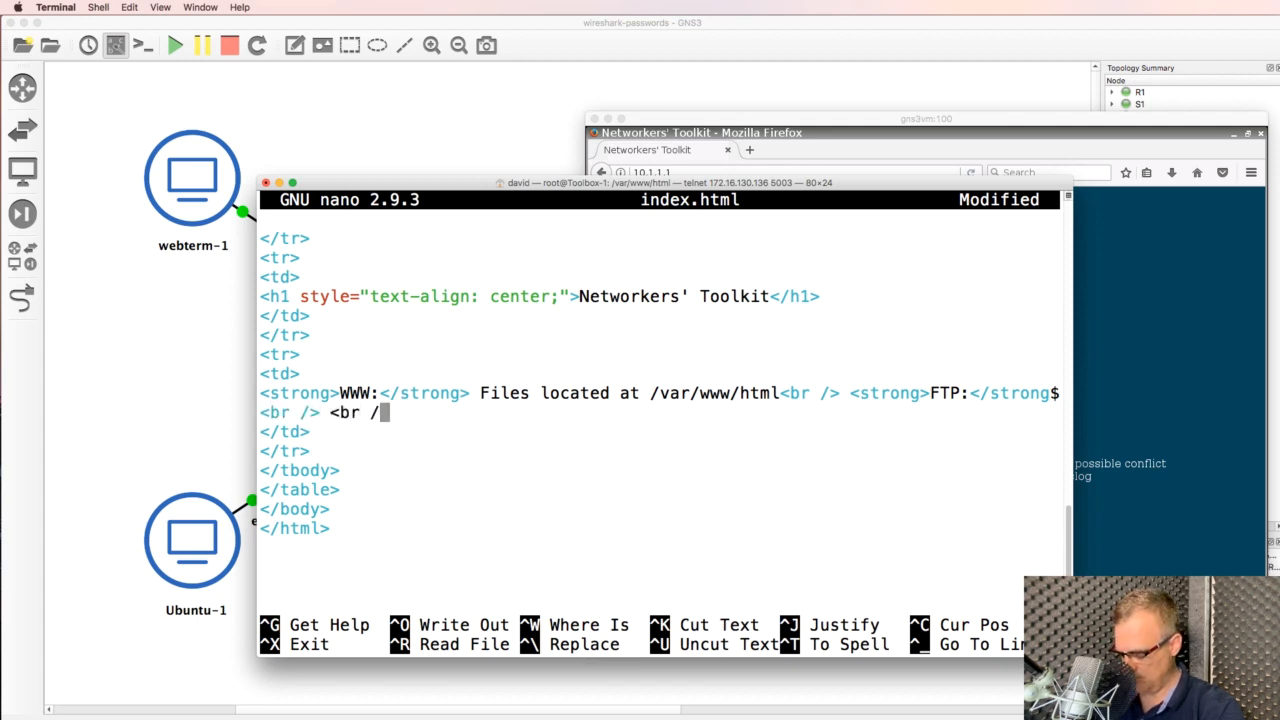
pyautogui.write('> This is a')
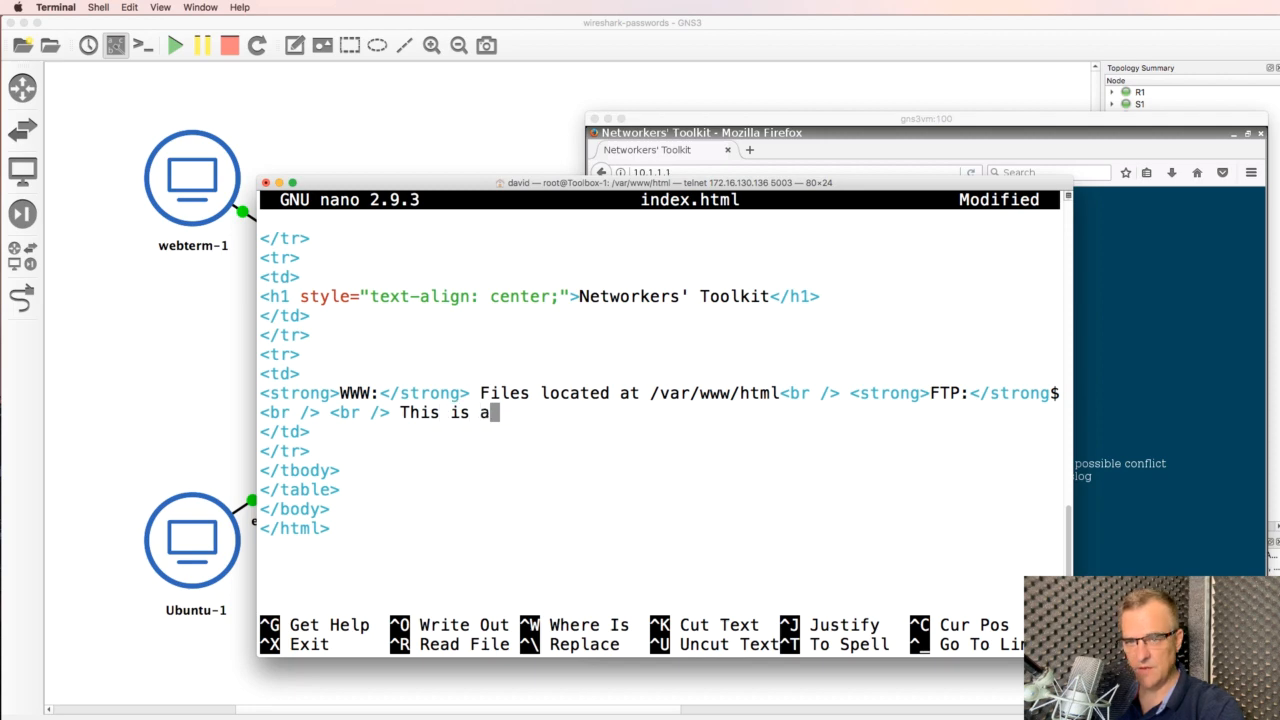
pyautogui.write(' strong passw')
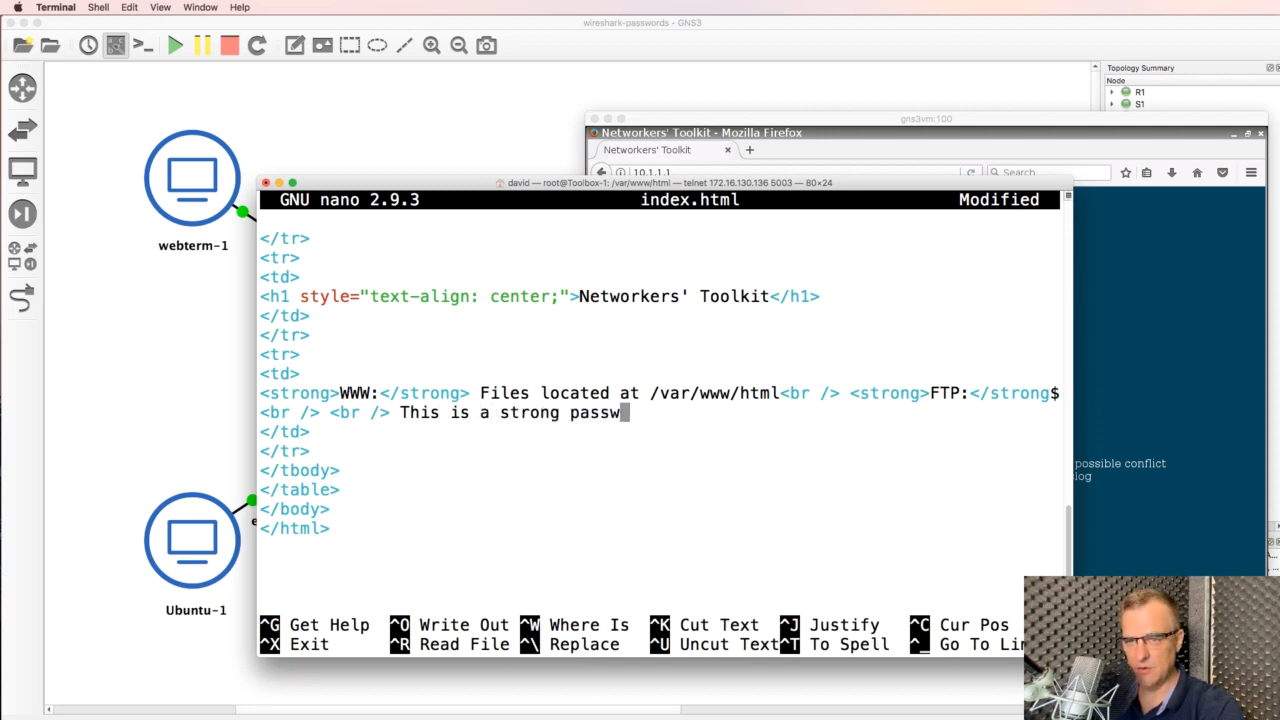
pyautogui.write('ord in clear te')
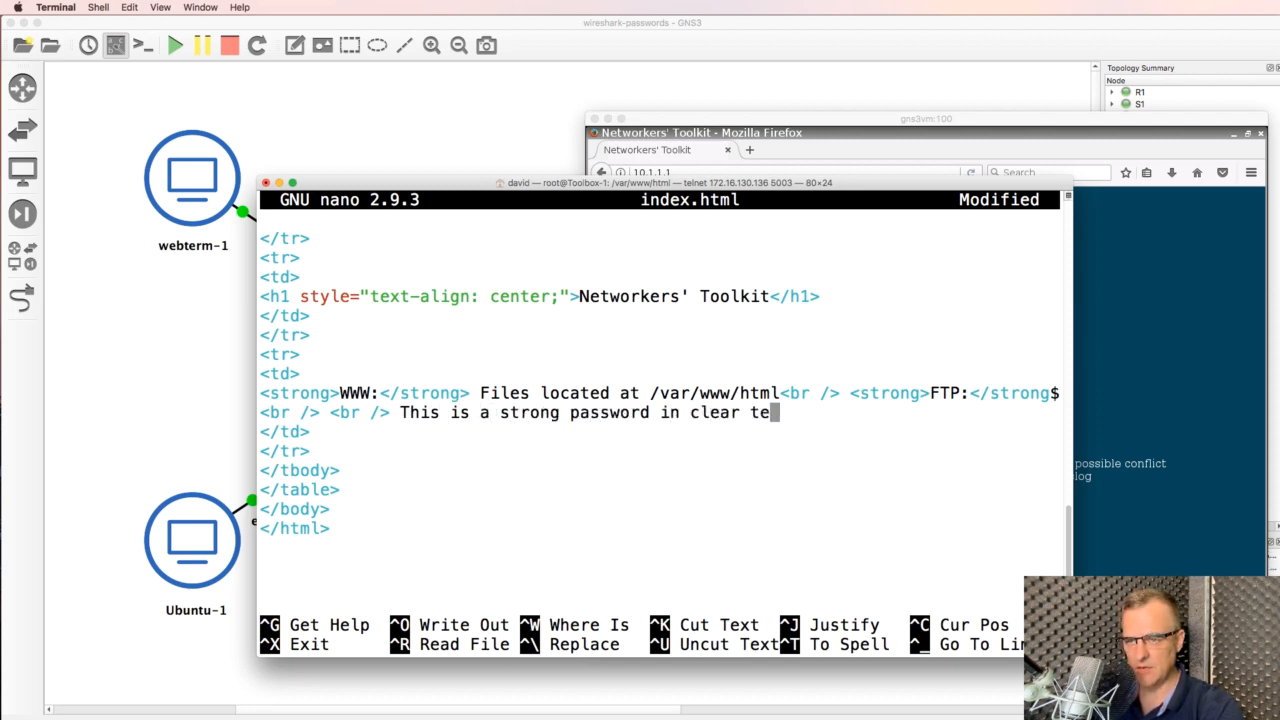
pyautogui.write('xt: cisco')
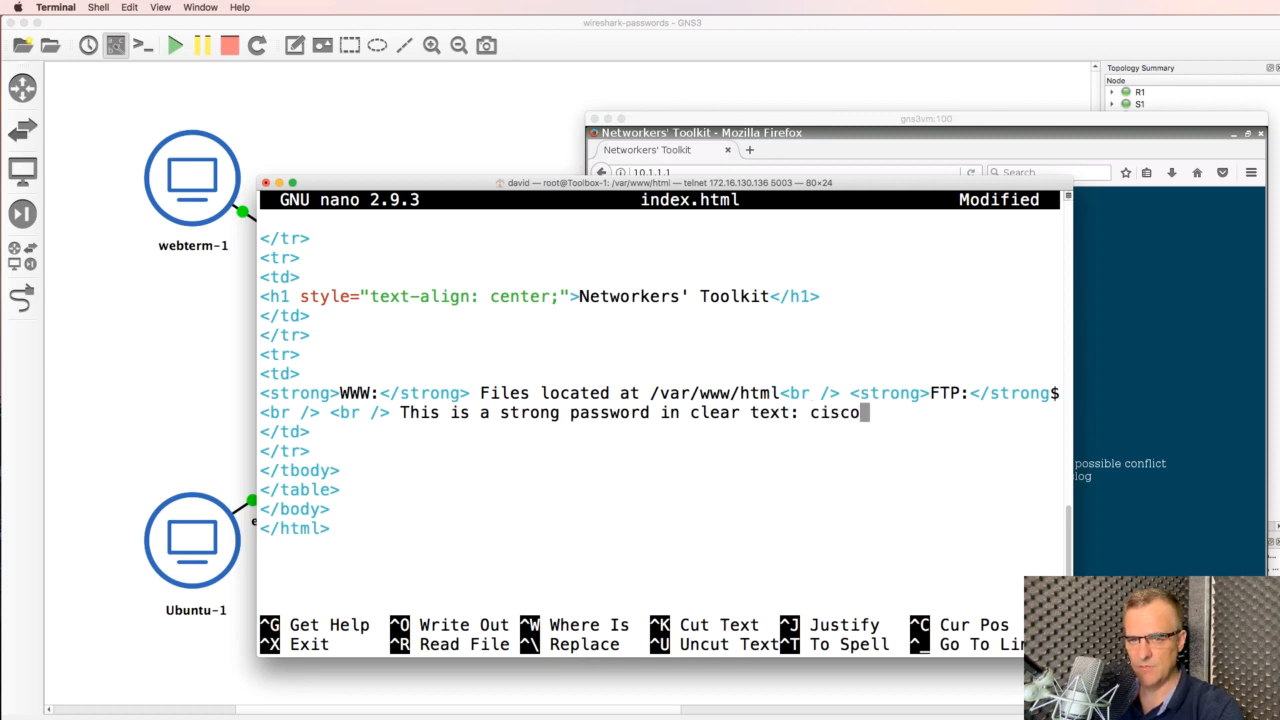
# Save index.html and exit nano
pyautogui.hotkey('ctrl', 'x')
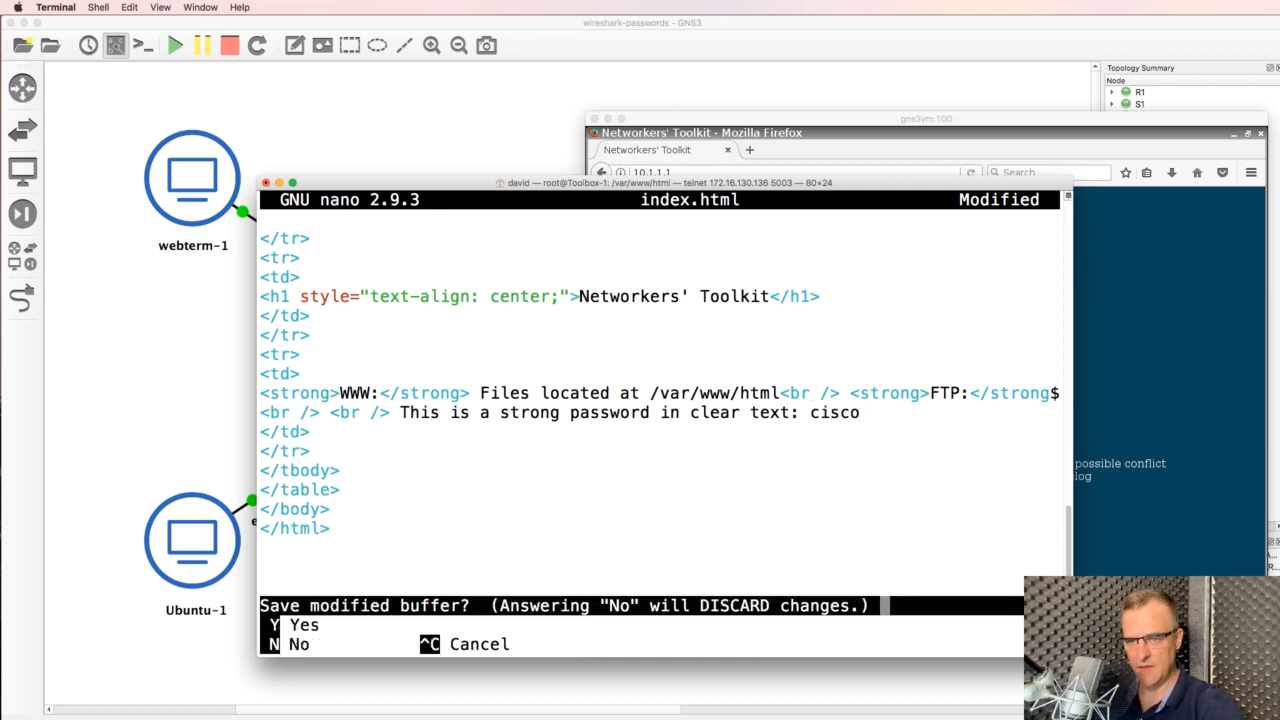
pyautogui.press('y')
pyautogui.press('Return')
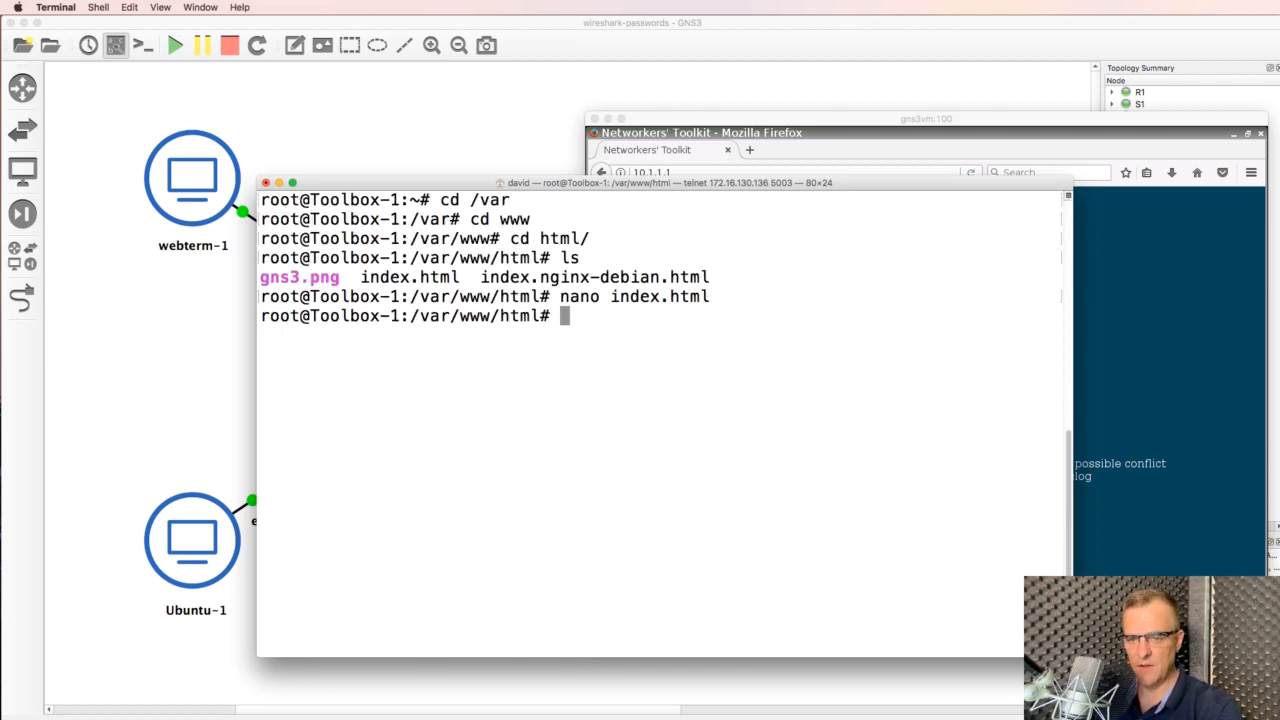
pyautogui.click(1080, 305)
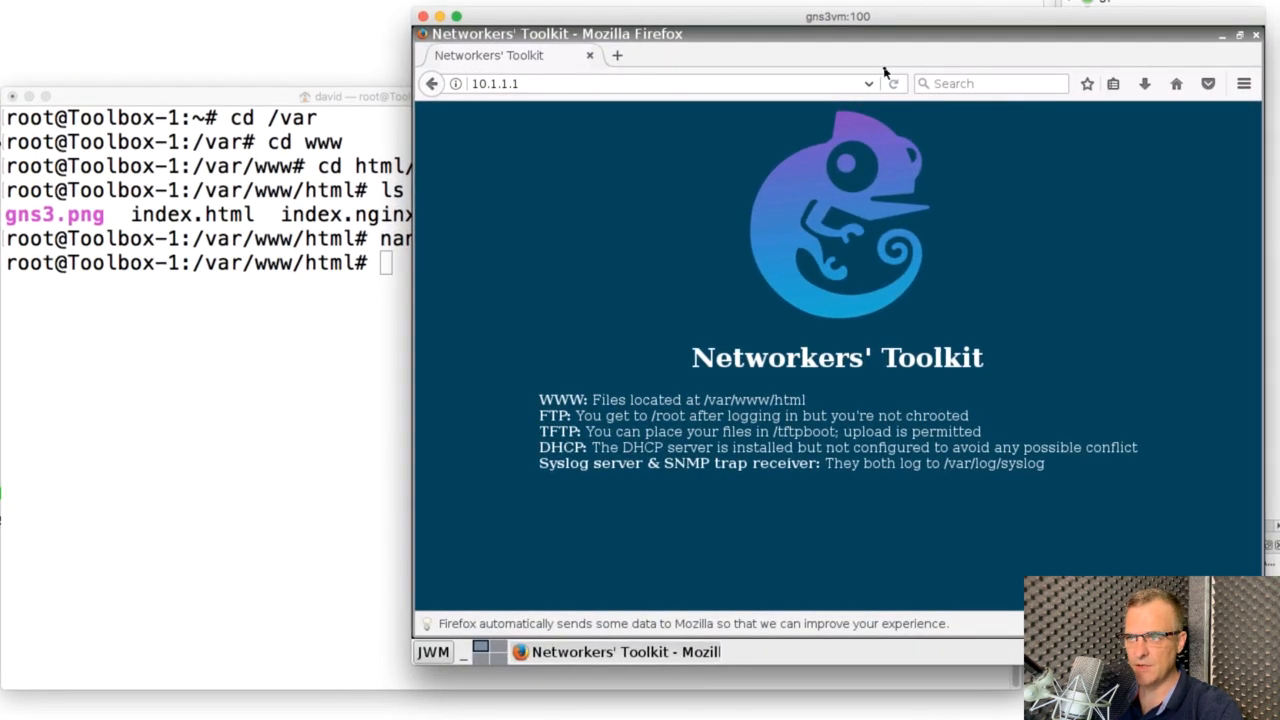
# Reload the Networkers' Toolkit page and select the new clear-text password line
pyautogui.click(890, 83)
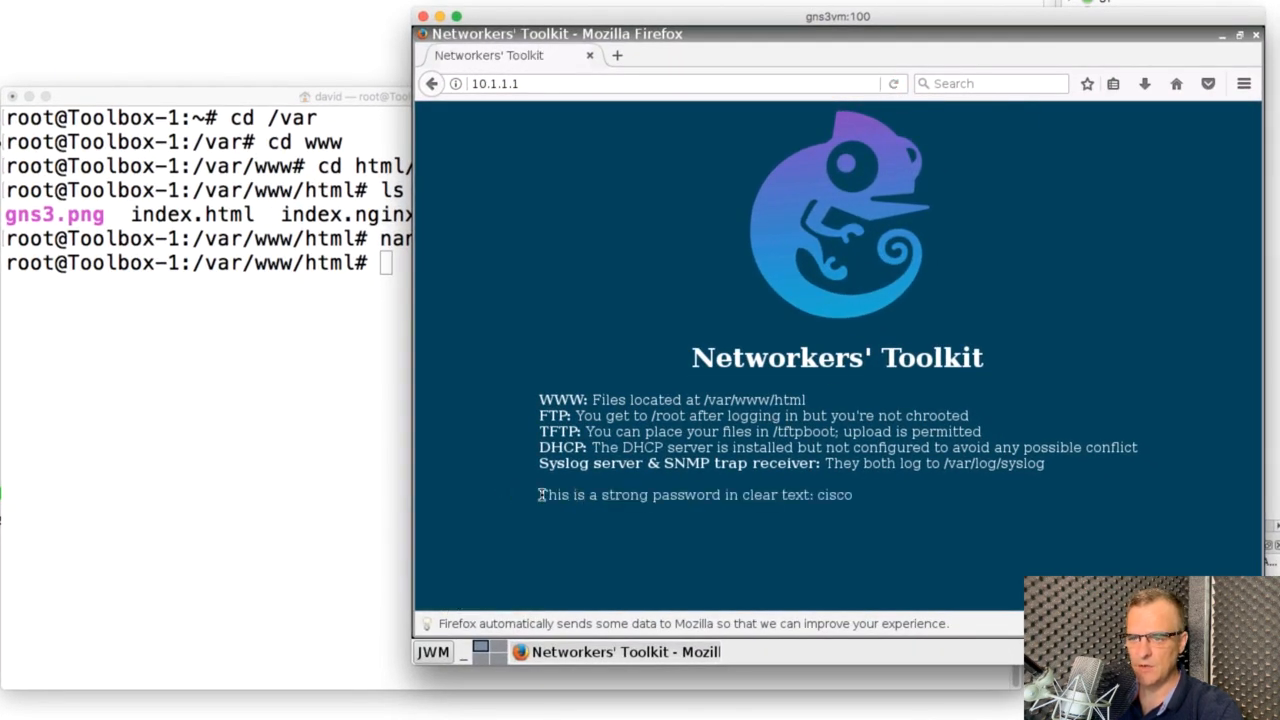
pyautogui.tripleClick(866, 492)
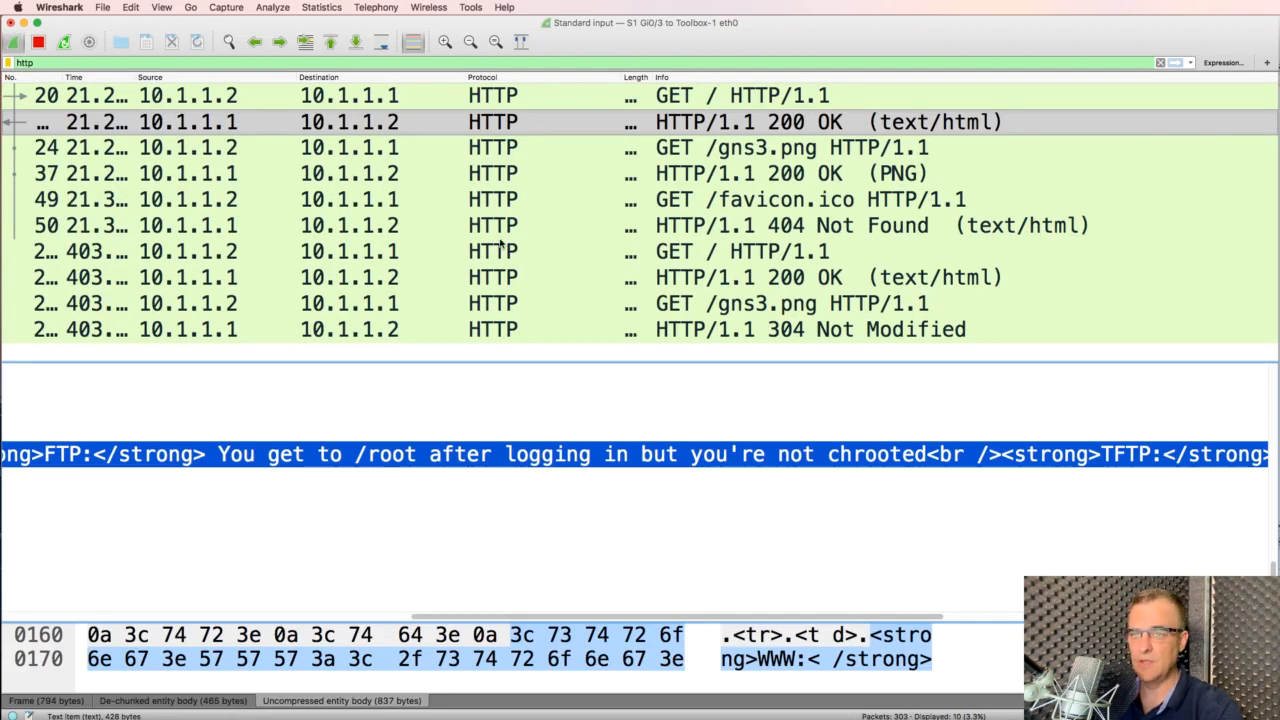
# In the later HTML response packet, select the clear-text password line in the decoded body
pyautogui.click(577, 302)
pyautogui.press('Up')
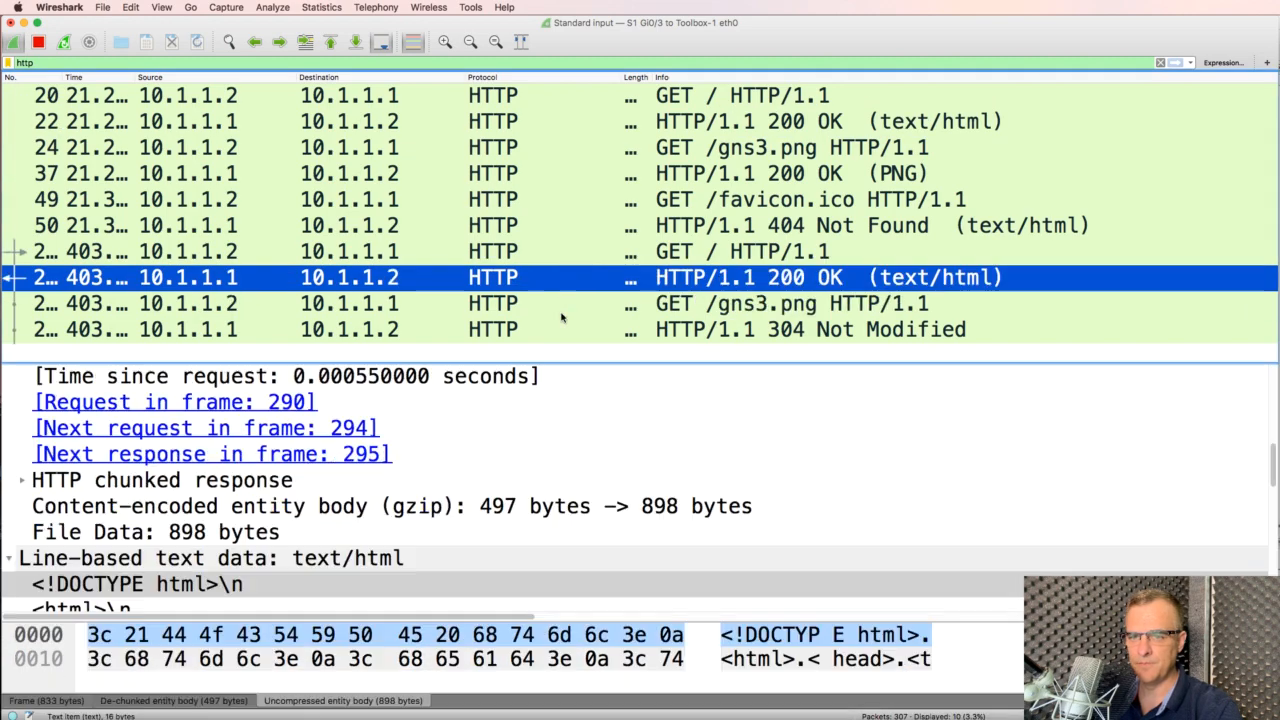
pyautogui.press('Down')
pyautogui.press('Up')
pyautogui.scroll(-9, 570, 430)
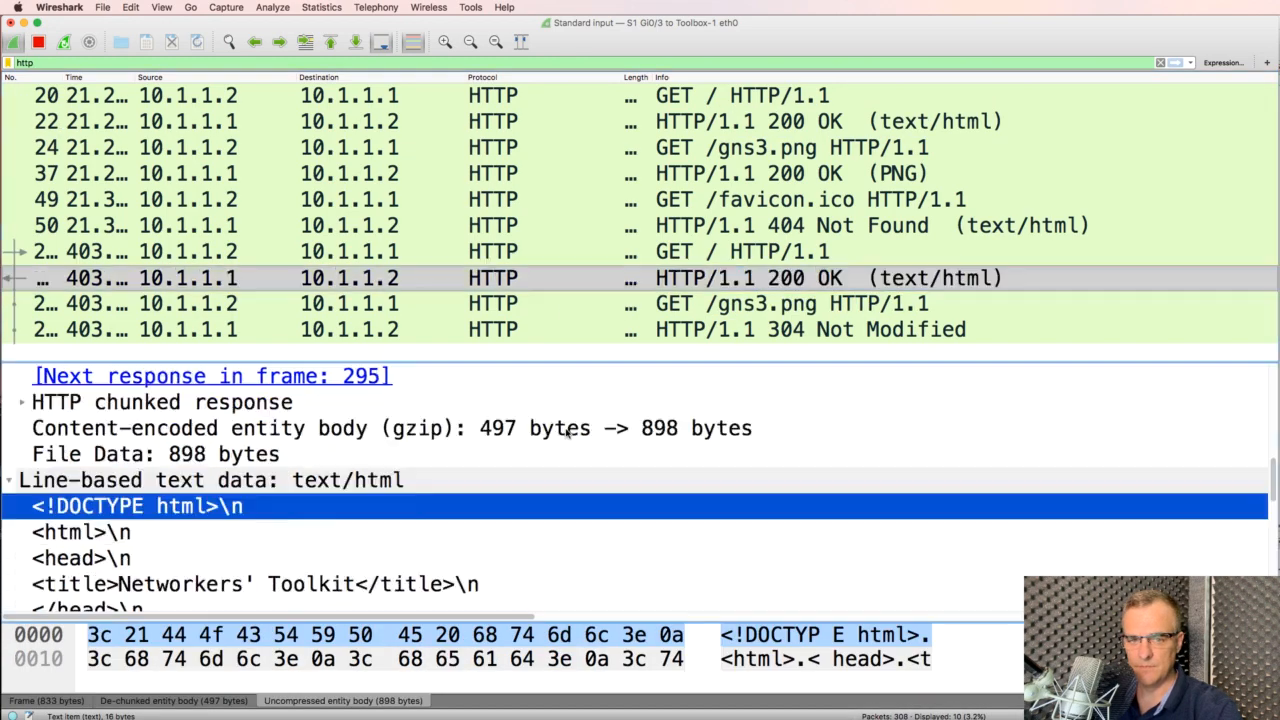
pyautogui.click(222, 456)
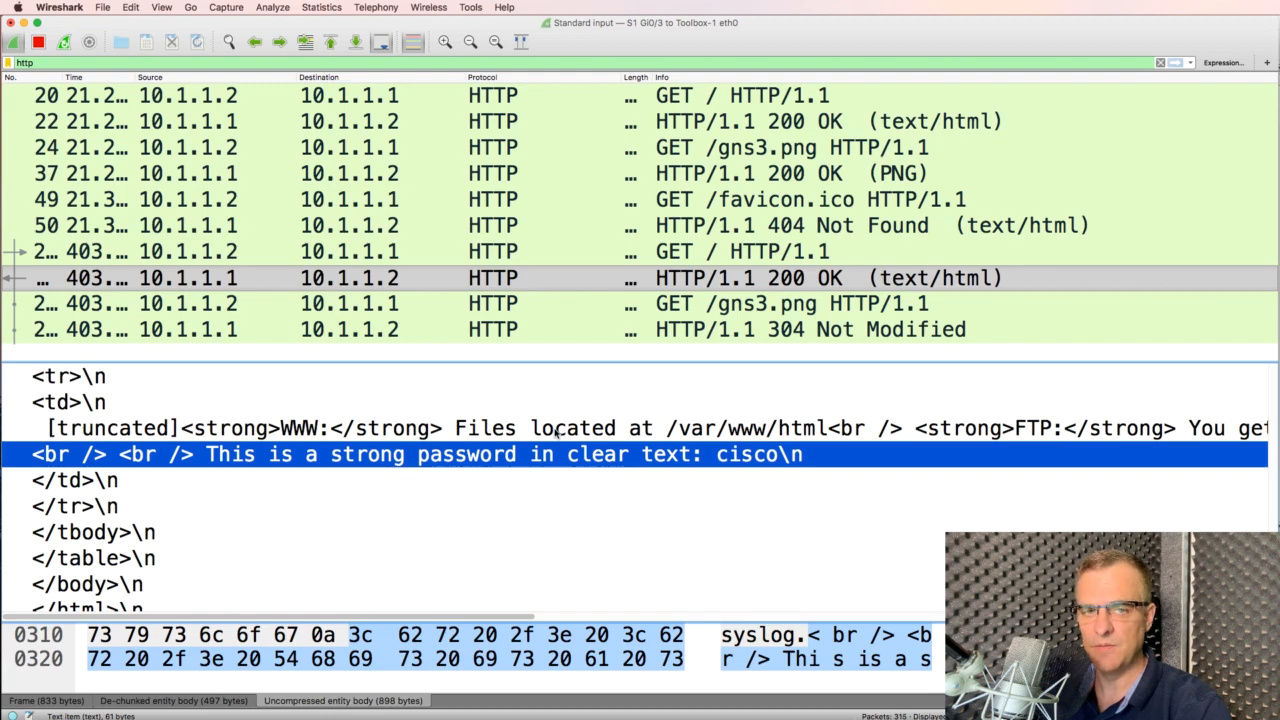
# Show frame 24, the first gns3.png request, then switch to the browser window
pyautogui.click(630, 307)
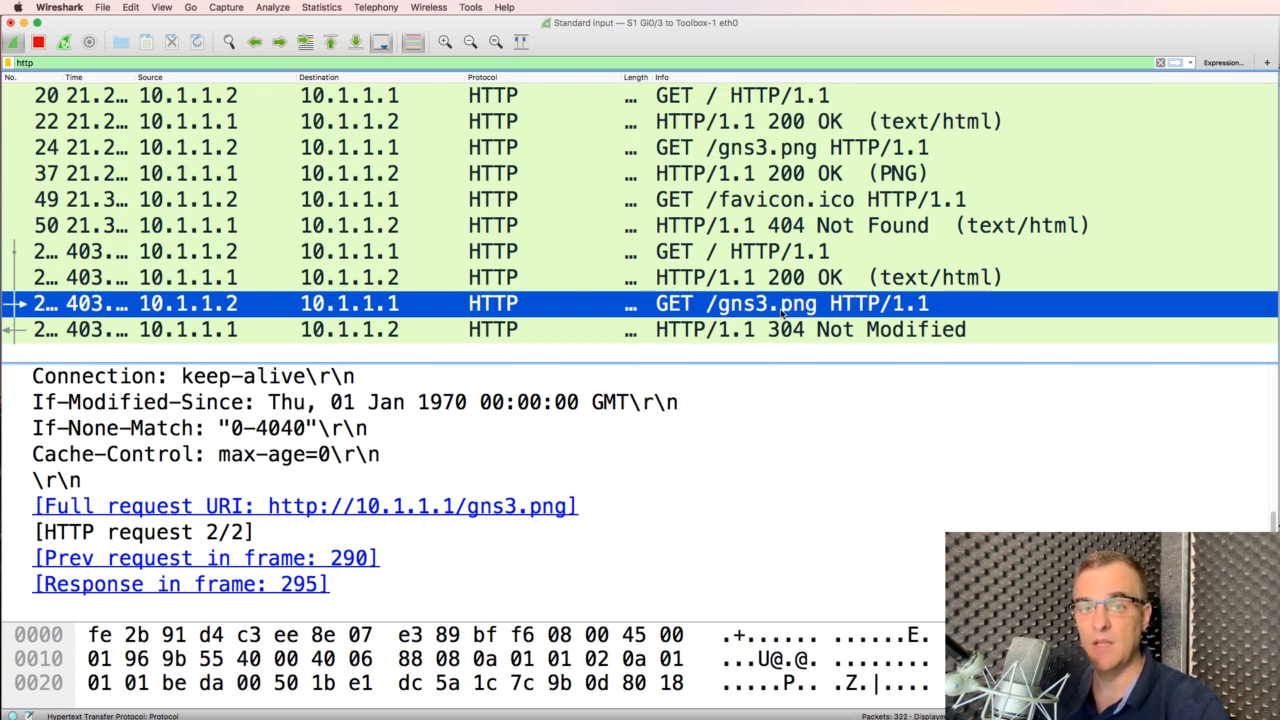
pyautogui.click(659, 150)
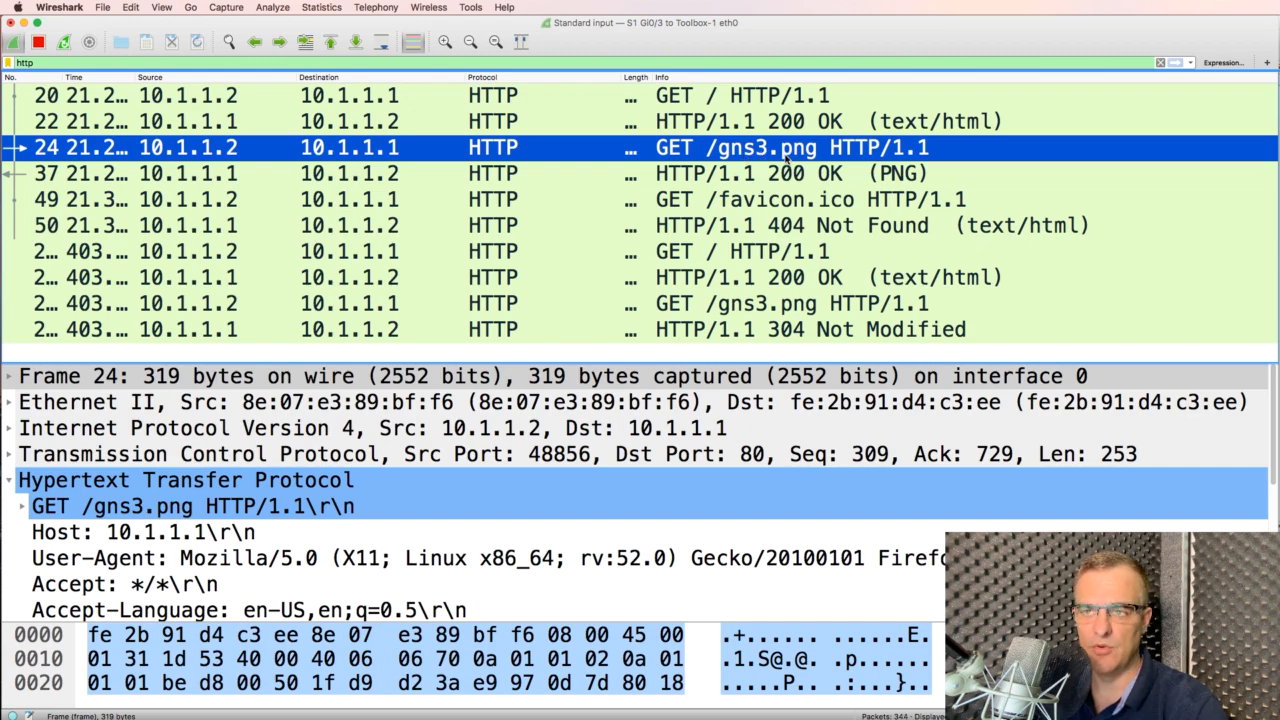
pyautogui.press('super+Tab')
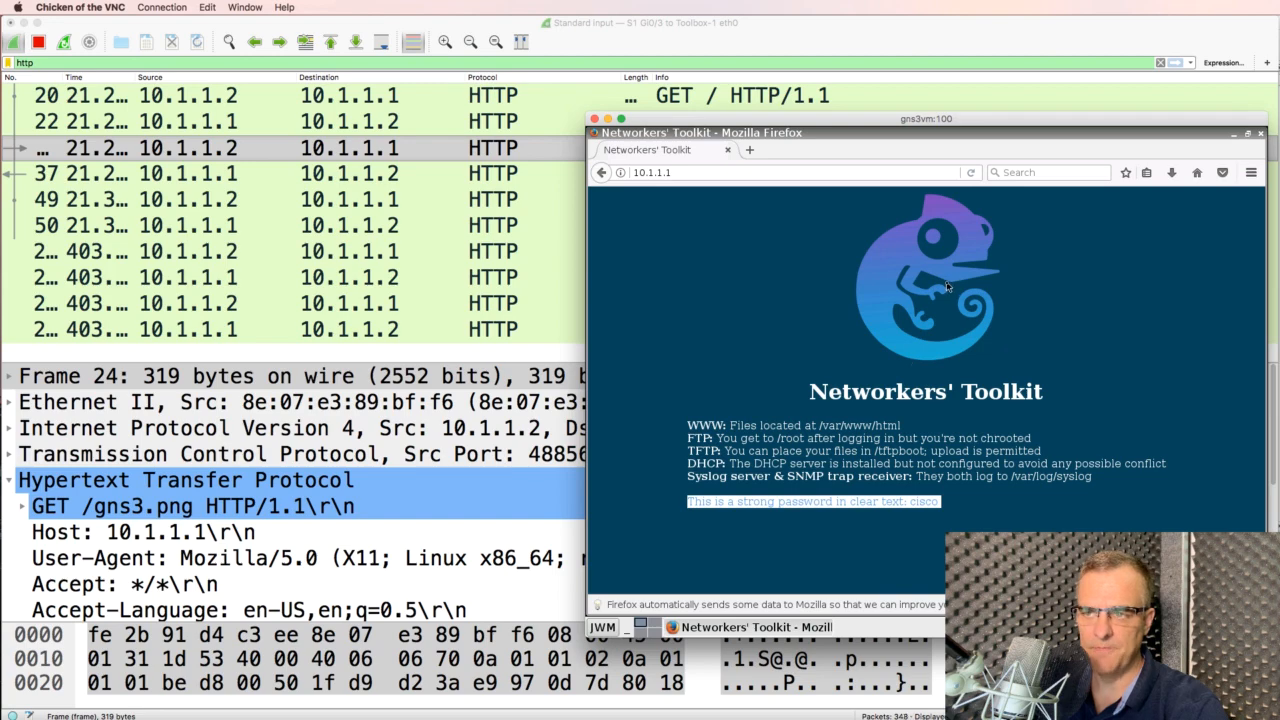
# Select gns3.png in the terminal listing, then return to the Wireshark window
pyautogui.press('super+Tab')
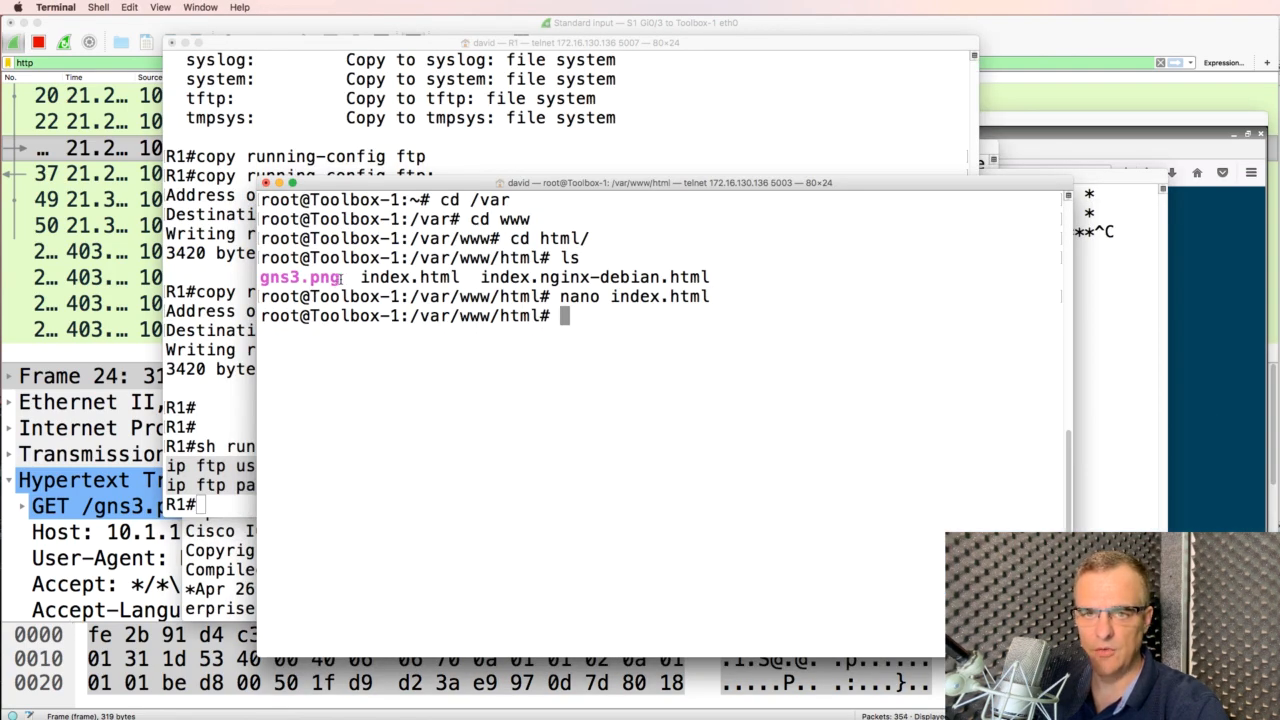
pyautogui.moveTo(342, 279); pyautogui.dragTo(249, 271)
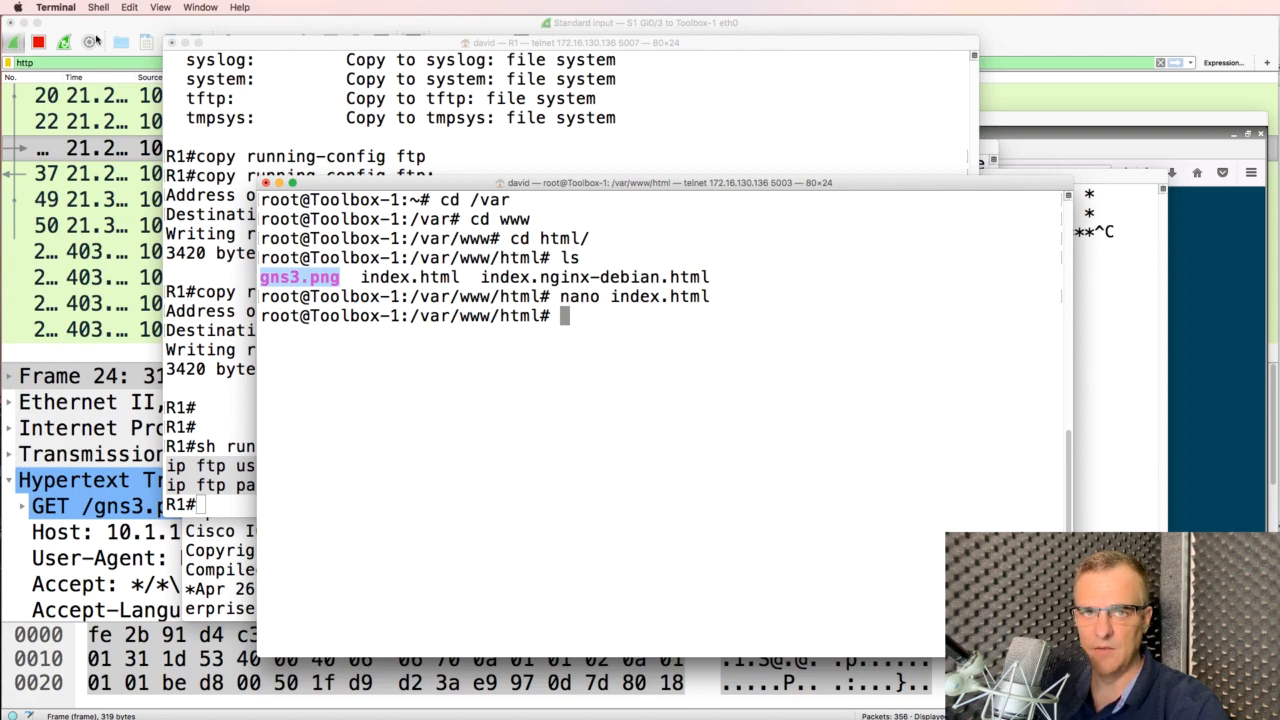
pyautogui.click(148, 34)
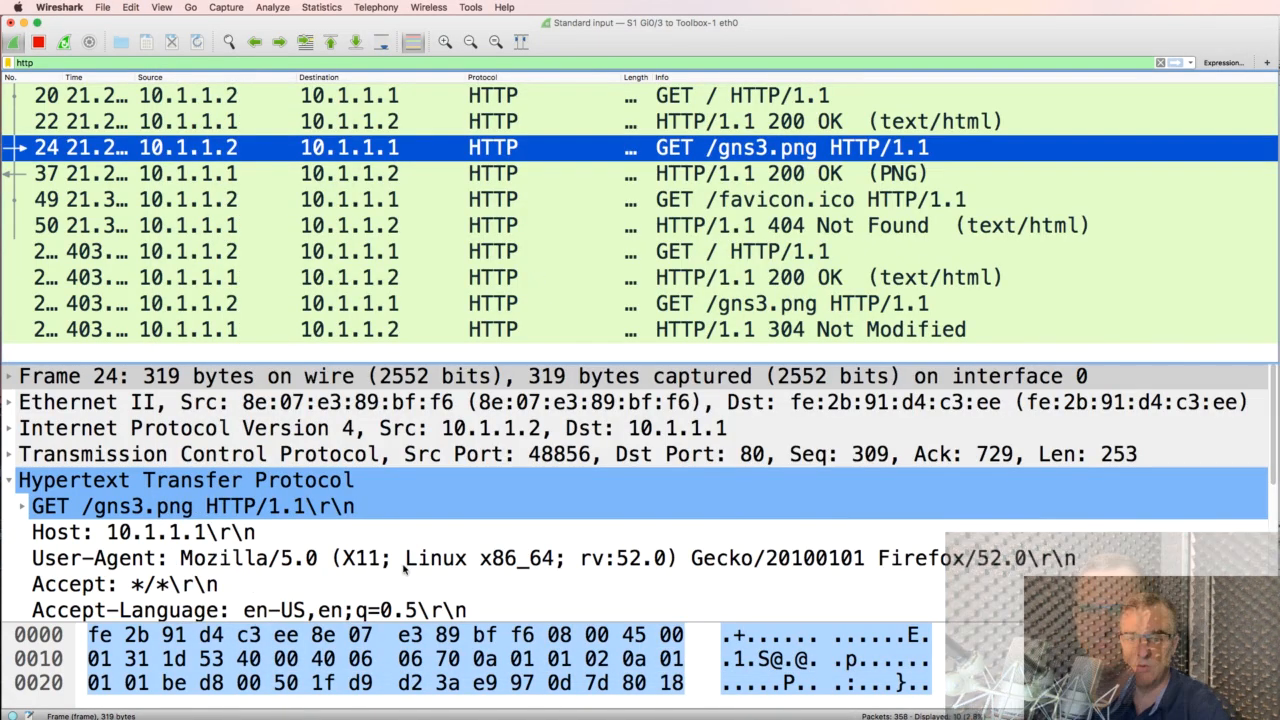
# Select packet 37, the PNG response, and expand its Portable Network Graphics section
pyautogui.scroll(-4, 408, 562)
pyautogui.scroll(1, 410, 550)
pyautogui.scroll(2, 410, 550)
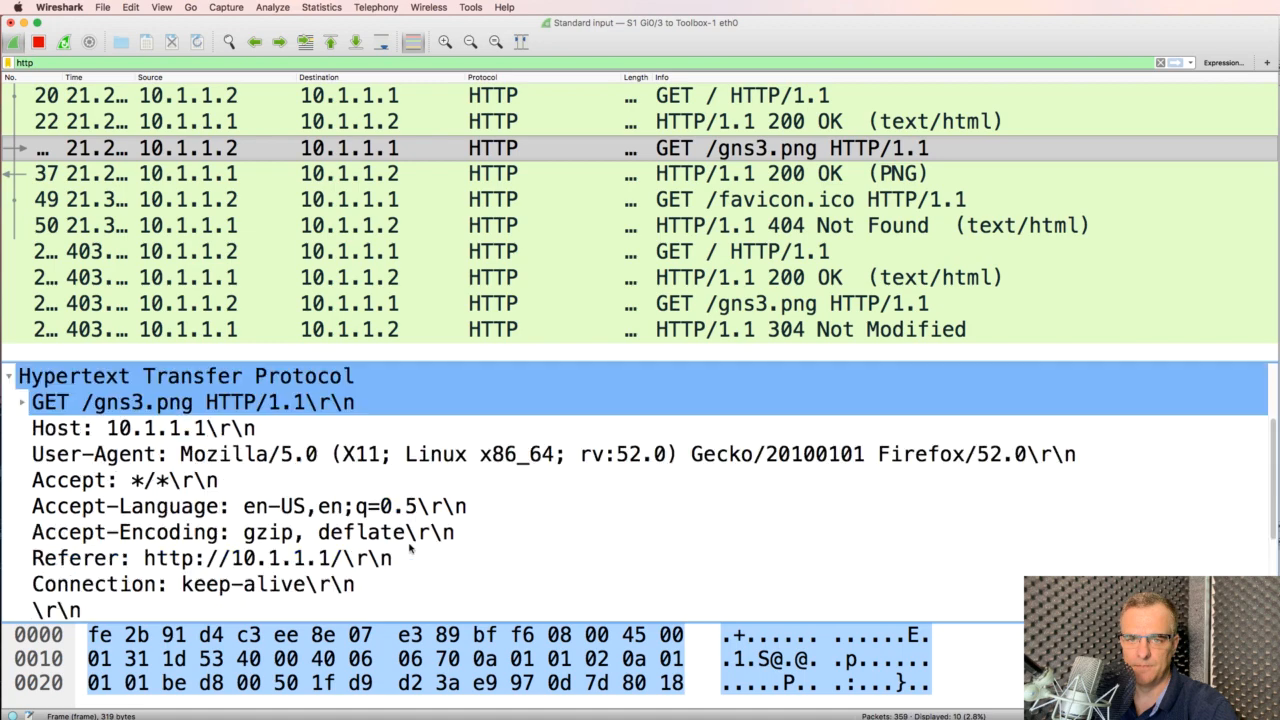
pyautogui.click(616, 180)
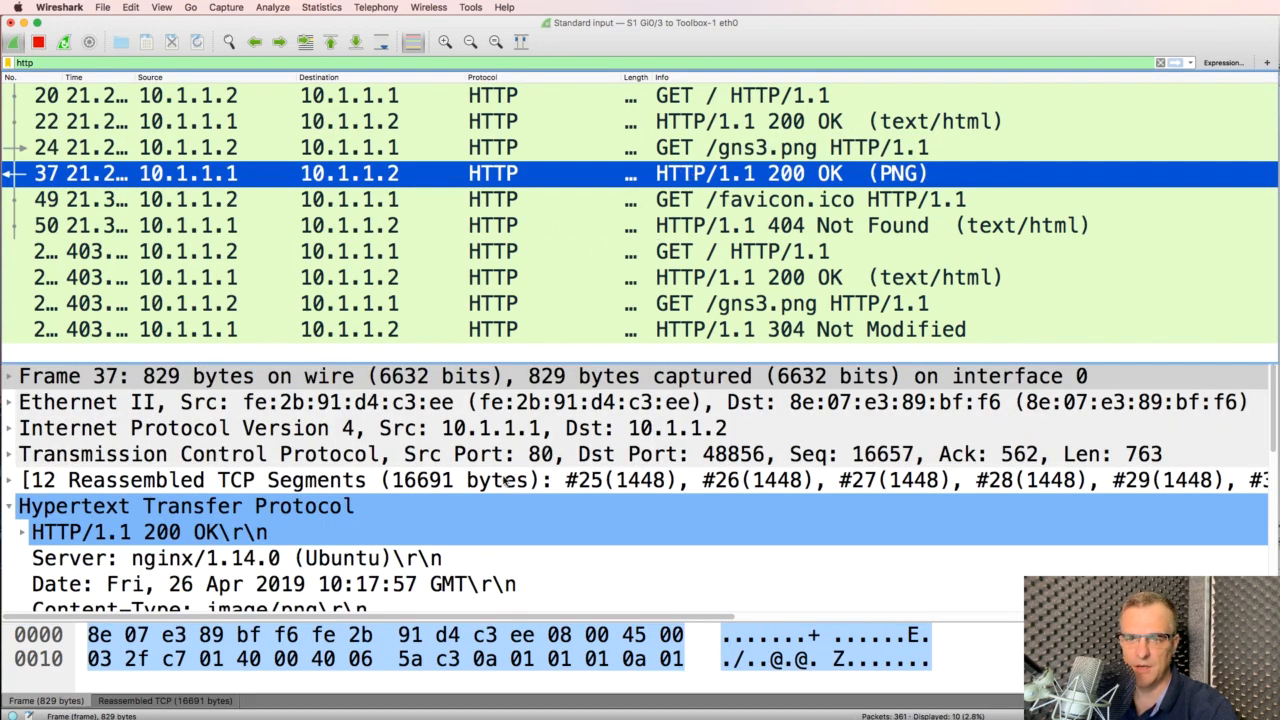
pyautogui.scroll(-5, 505, 481)
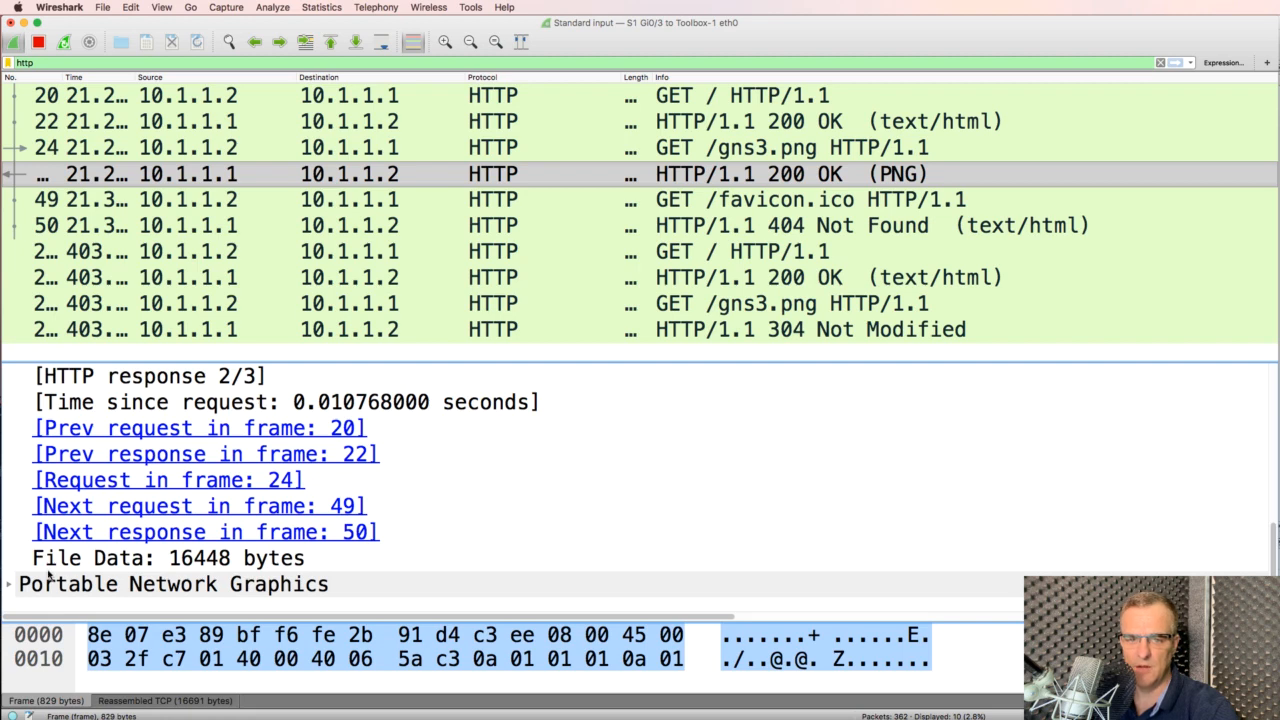
pyautogui.click(11, 586)
pyautogui.scroll(-2, 258, 527)
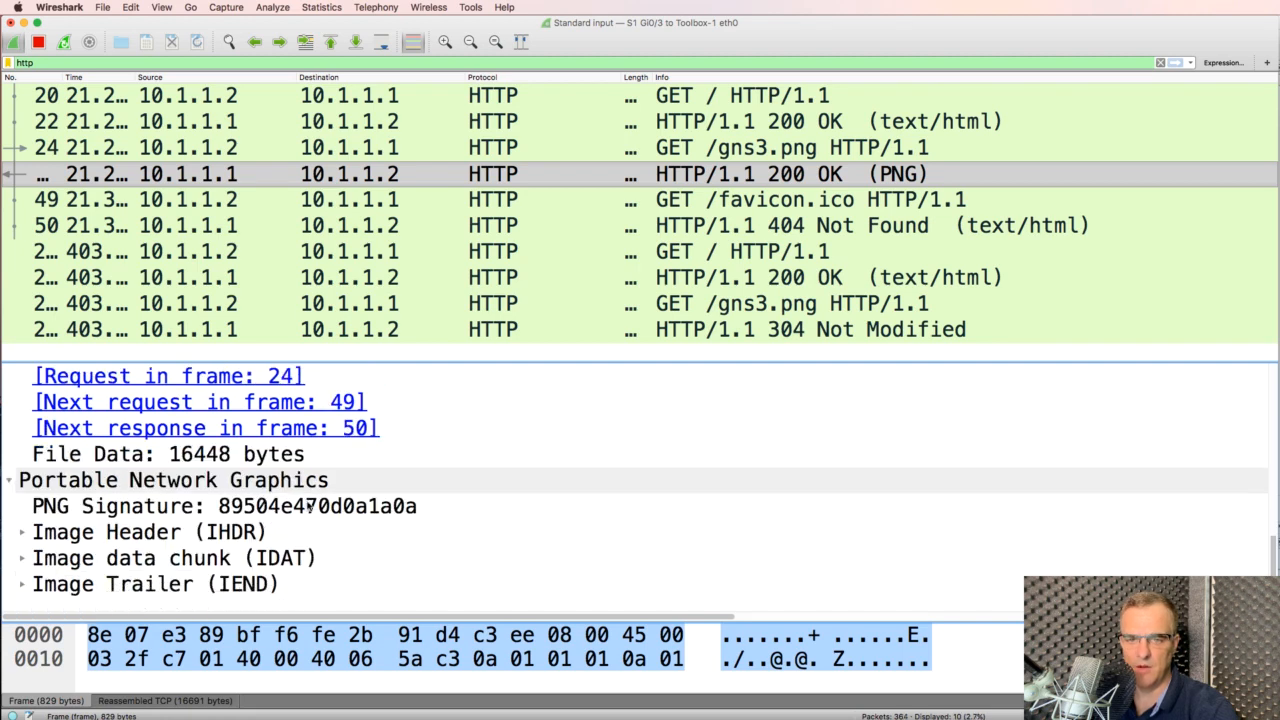
pyautogui.click(312, 508)
# Export the PNG packet bytes to the Desktop as raw data named wireshark_capture
pyautogui.rightClick(313, 509)
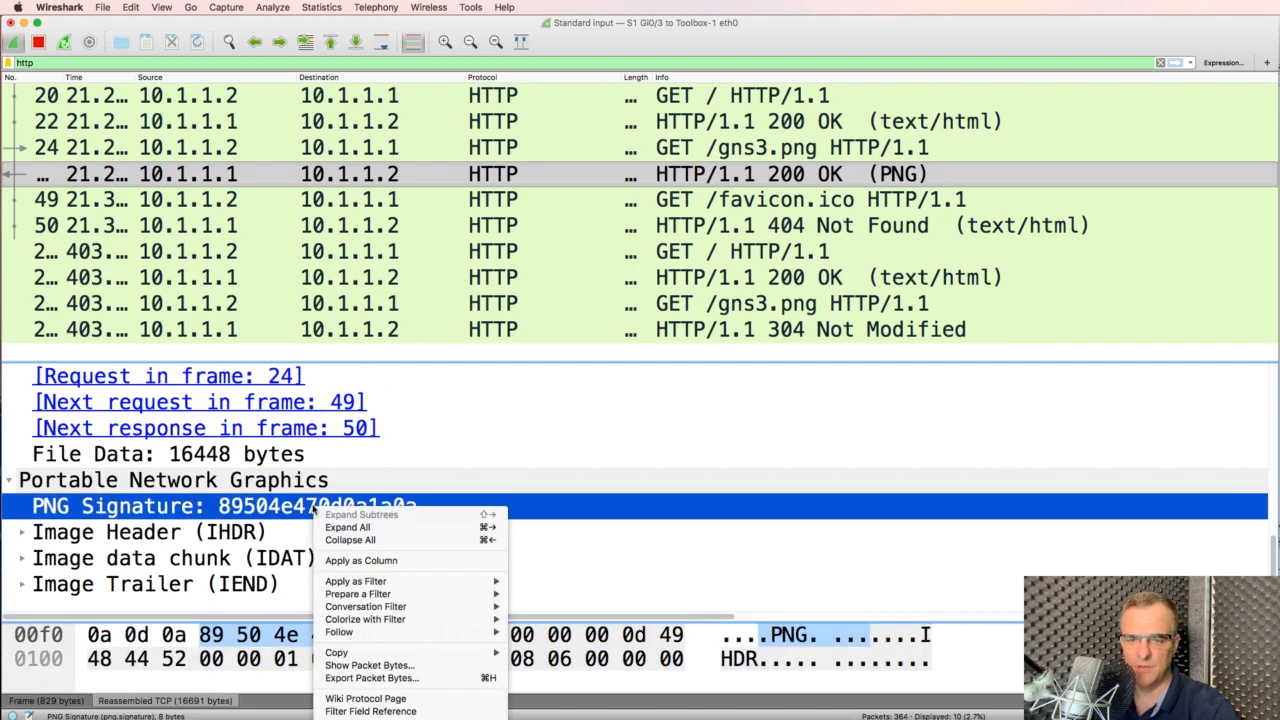
pyautogui.click(398, 492)
pyautogui.rightClick(391, 488)
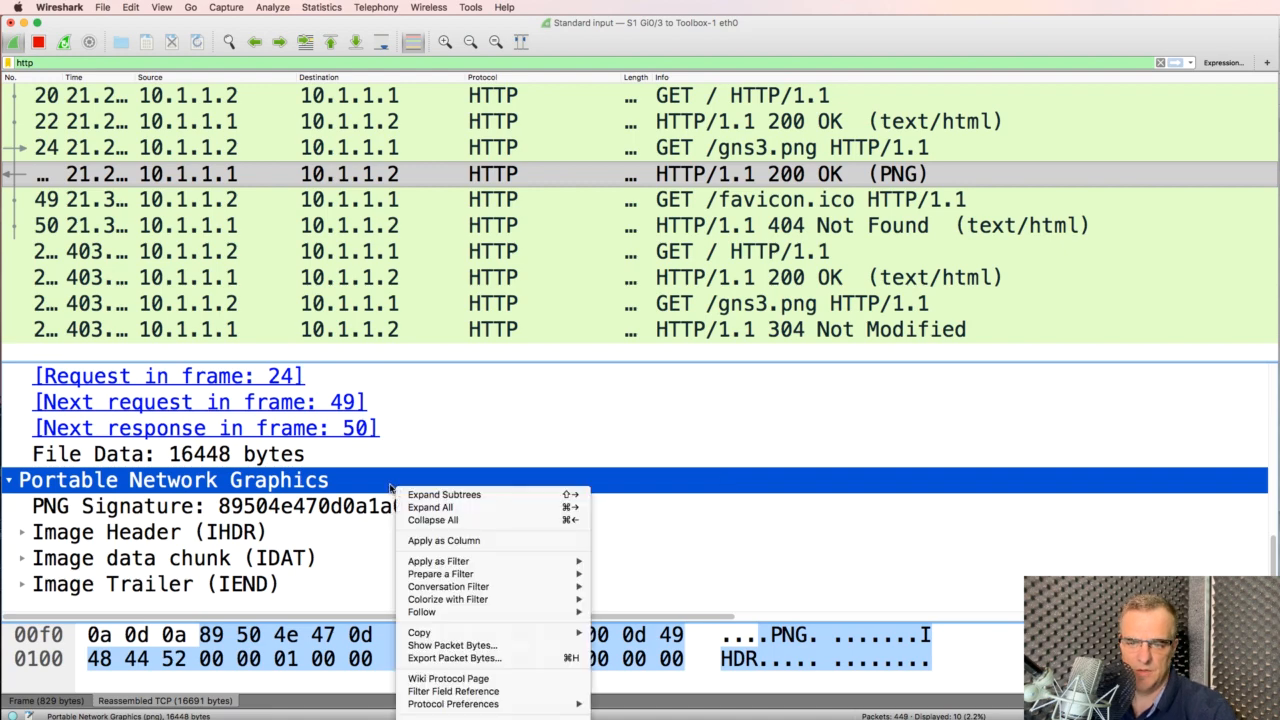
pyautogui.click(480, 658)
pyautogui.click(648, 284)
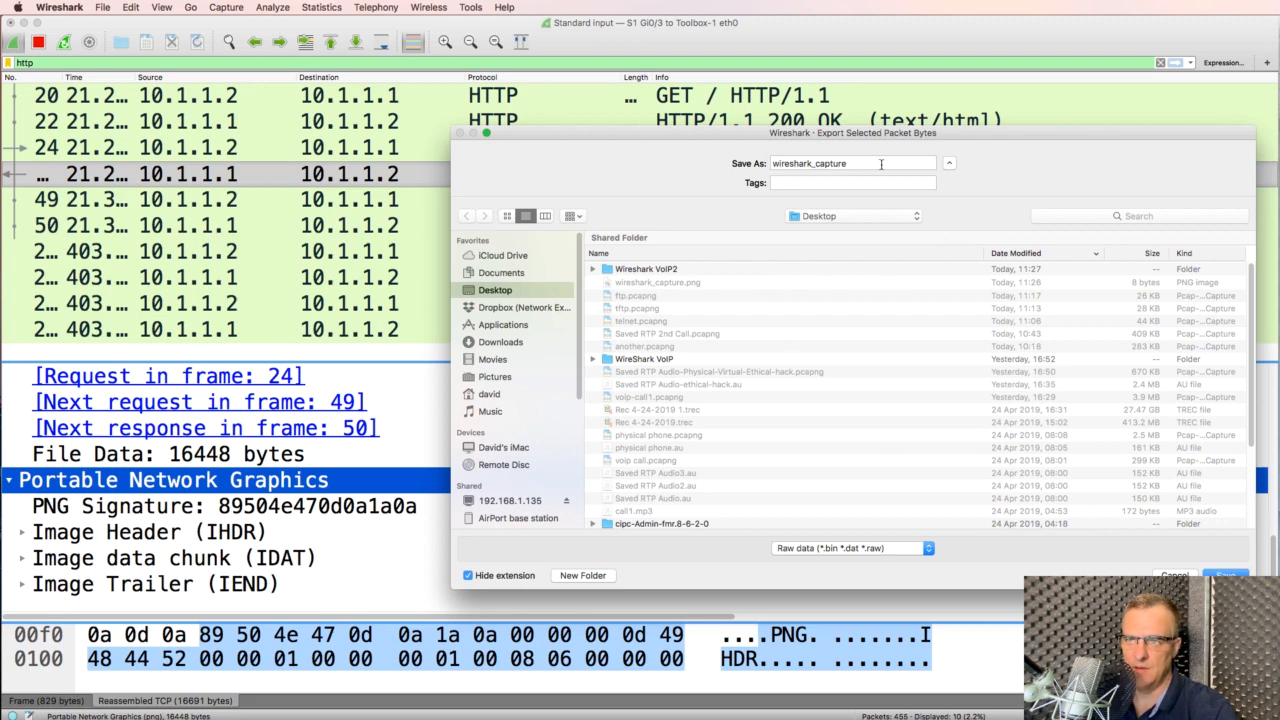
pyautogui.click(777, 545)
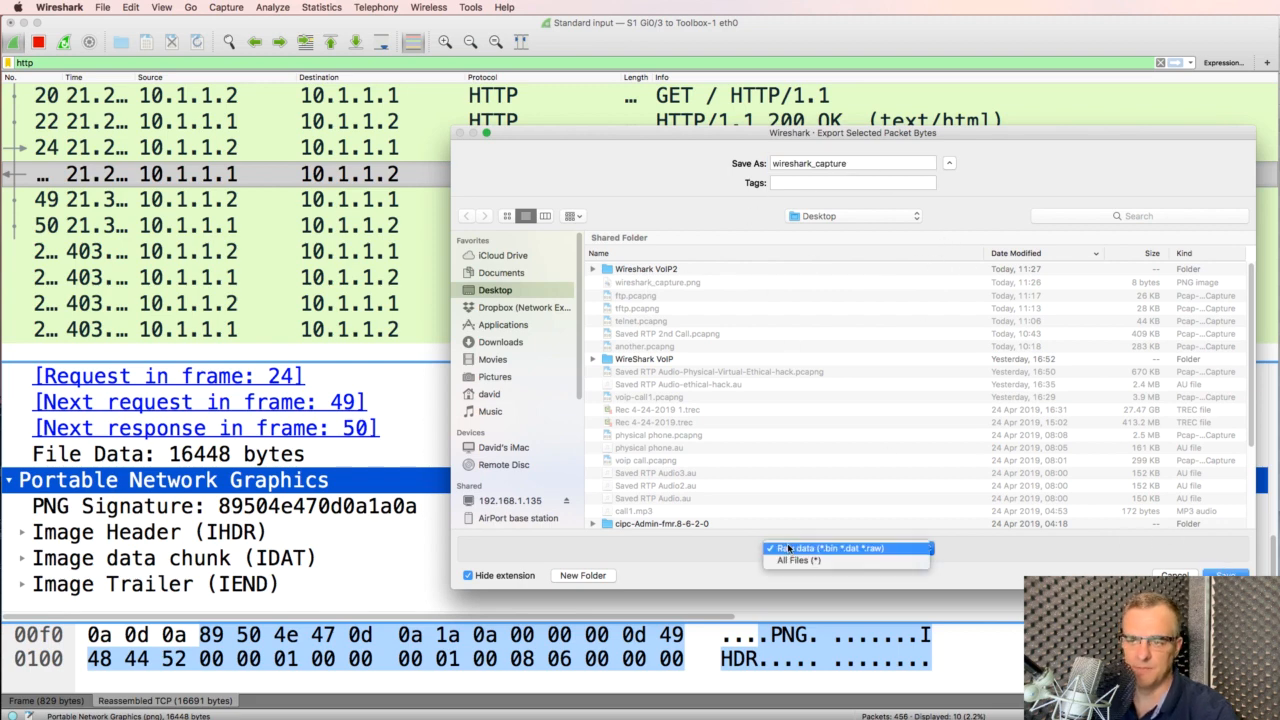
pyautogui.click(797, 550)
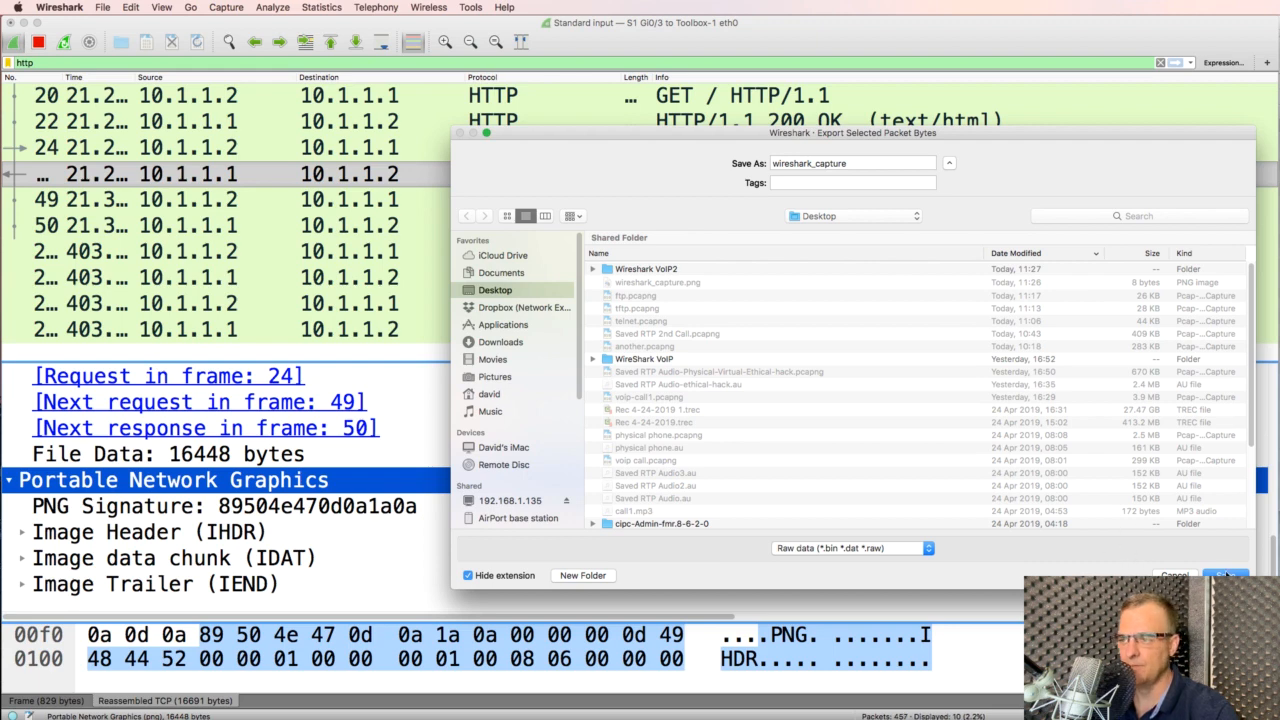
pyautogui.click(1226, 576)
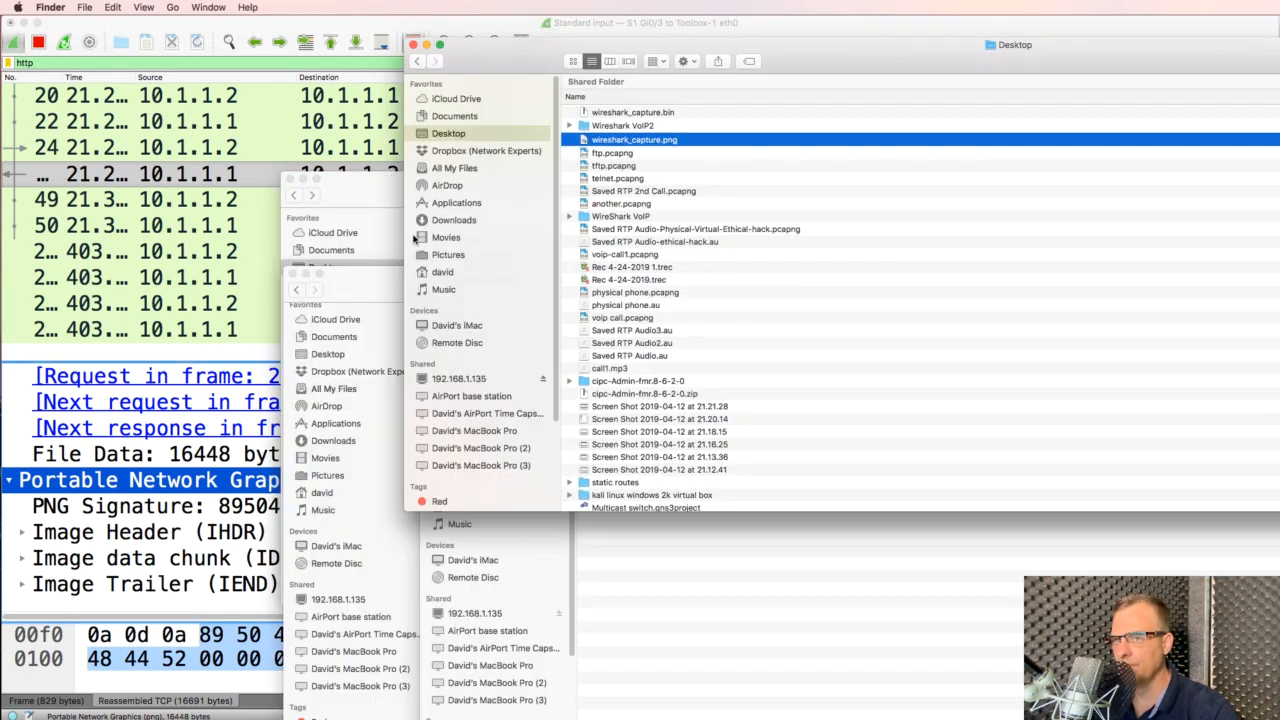
# Rename wireshark_capture.bin to wireshark_capture1.png in Finder, accepting the .png extension
pyautogui.click(642, 113)
pyautogui.press('Return')
pyautogui.press('Right')
pyautogui.write('1')
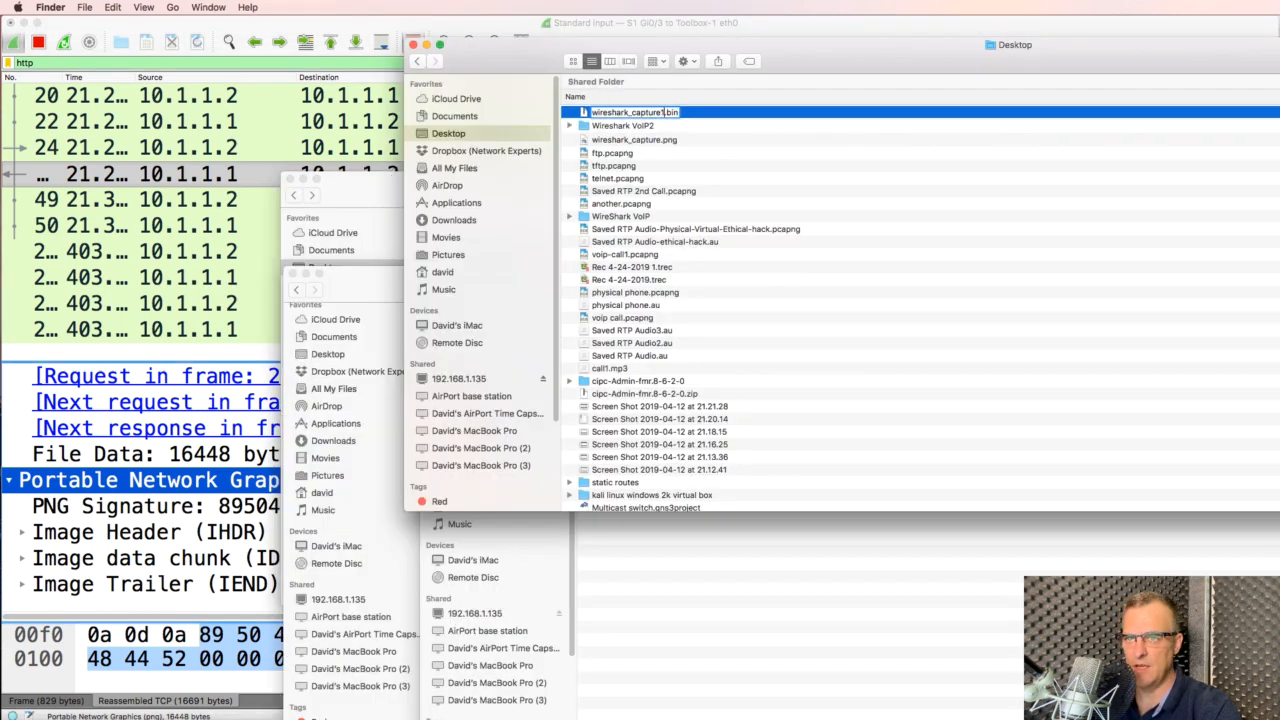
pyautogui.press('End')
pyautogui.press('BackSpace')
pyautogui.press('BackSpace')
pyautogui.press('BackSpace')
pyautogui.write('png')
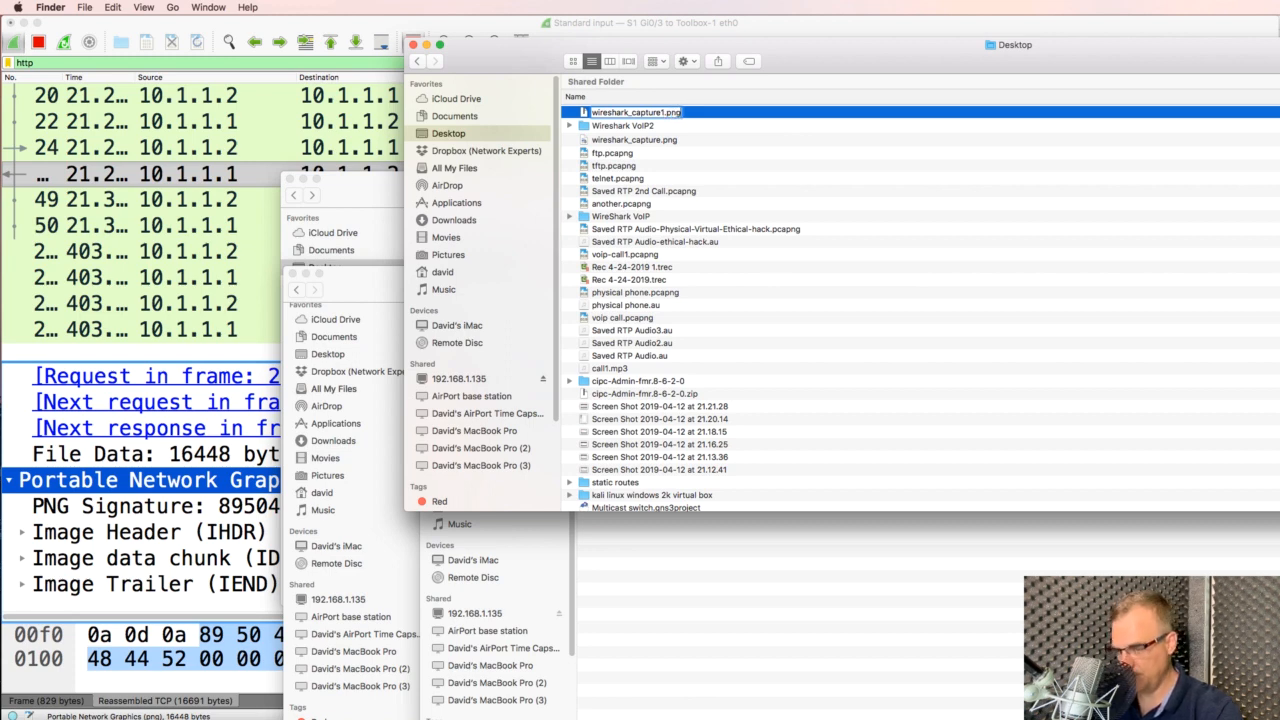
pyautogui.press('Return')
pyautogui.click(948, 305)
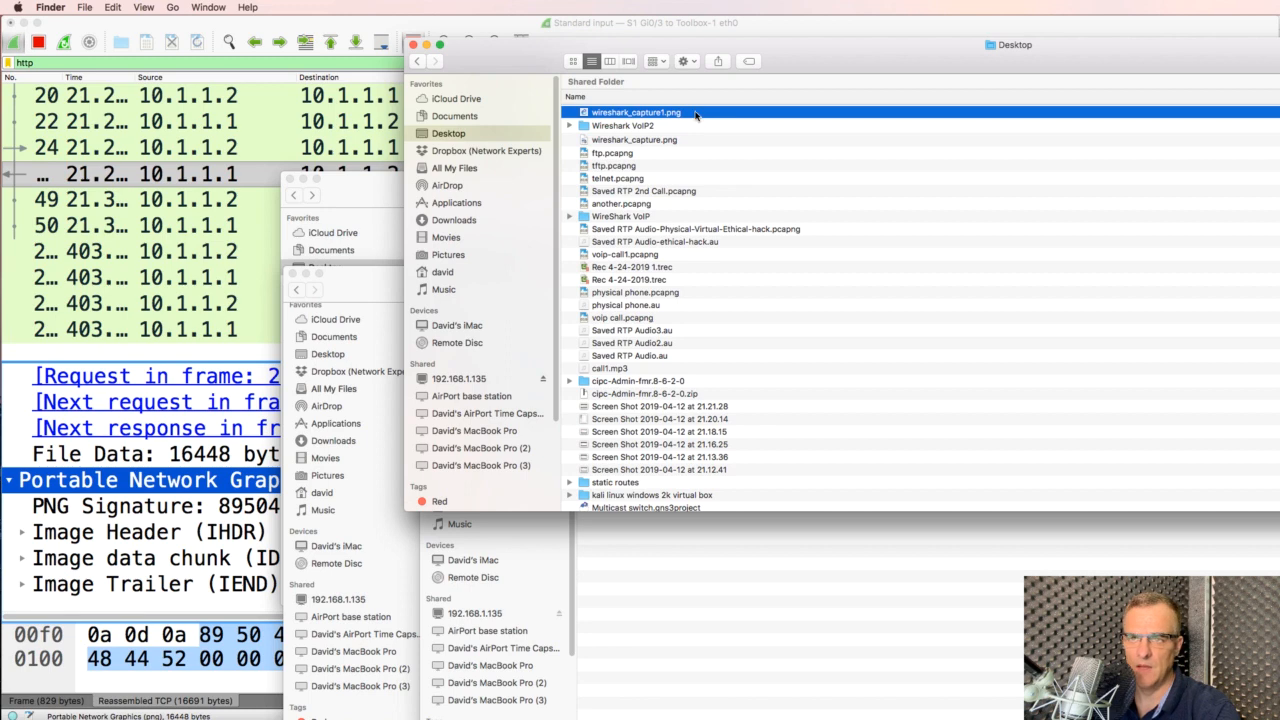
# Open wireshark_capture1.png in Preview to view the chameleon logo, then return to Wireshark
pyautogui.doubleClick(695, 115)
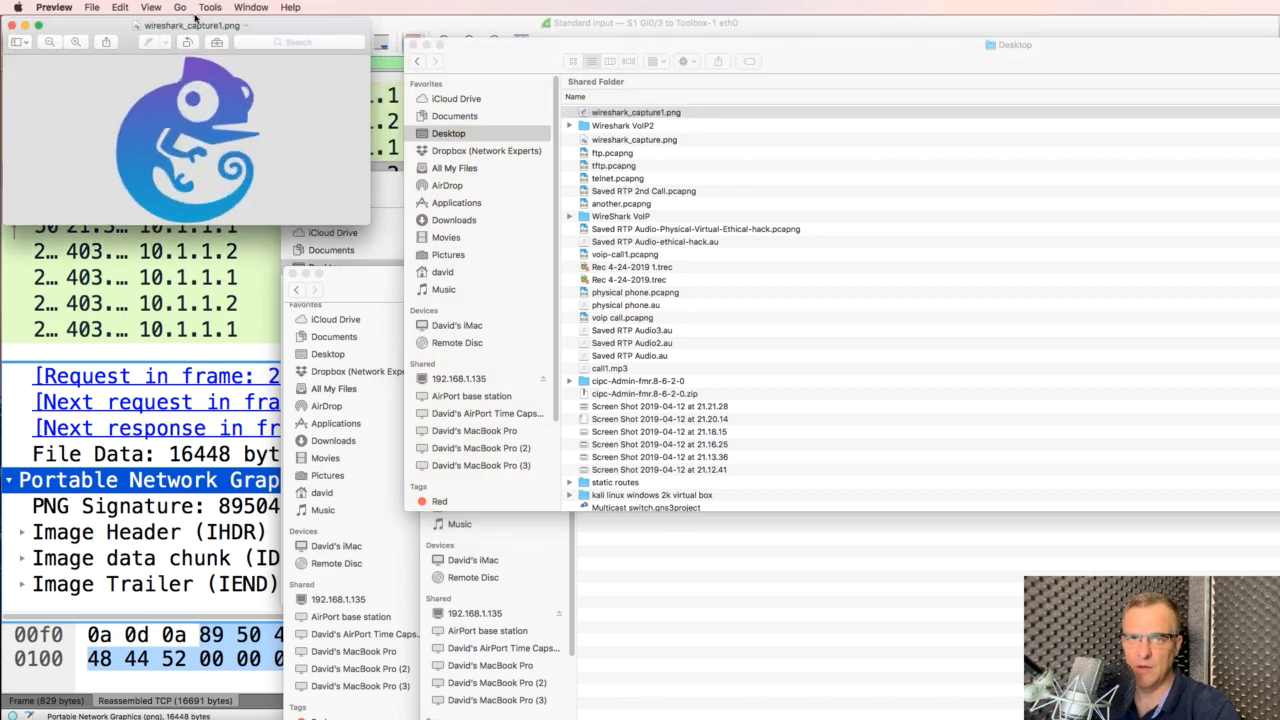
pyautogui.moveTo(212, 38); pyautogui.dragTo(523, 204)
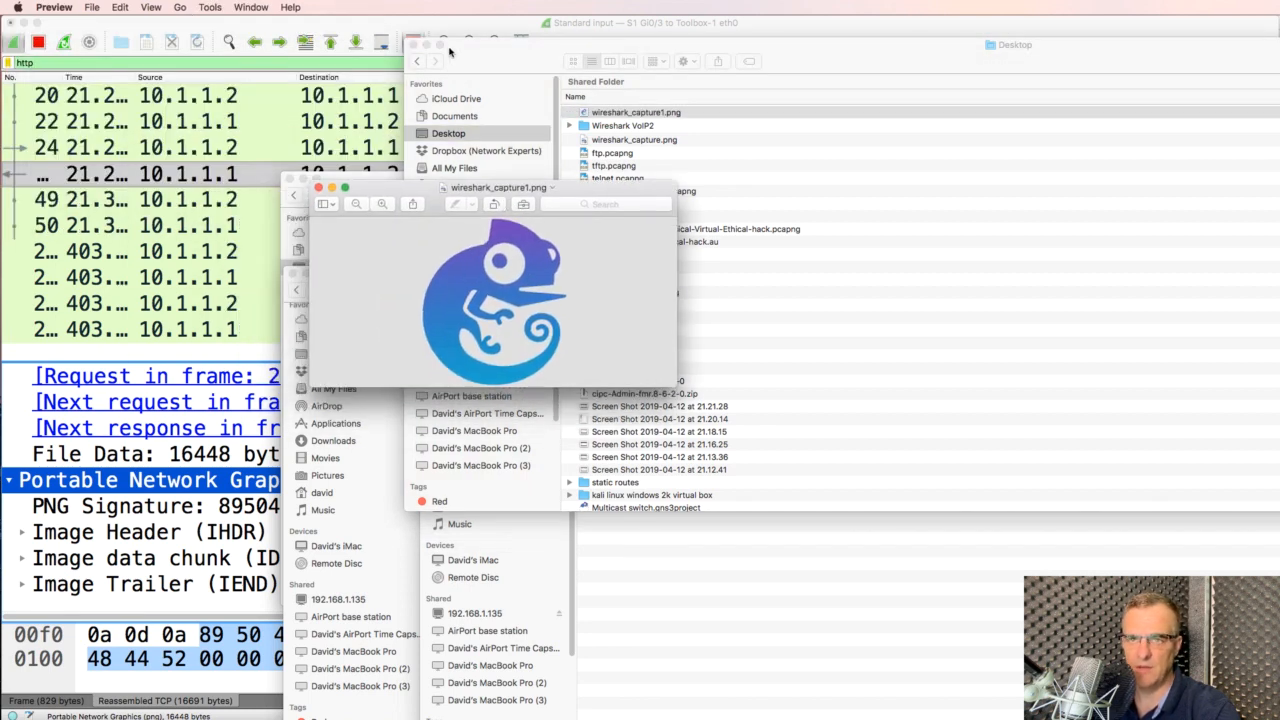
pyautogui.click(379, 24)
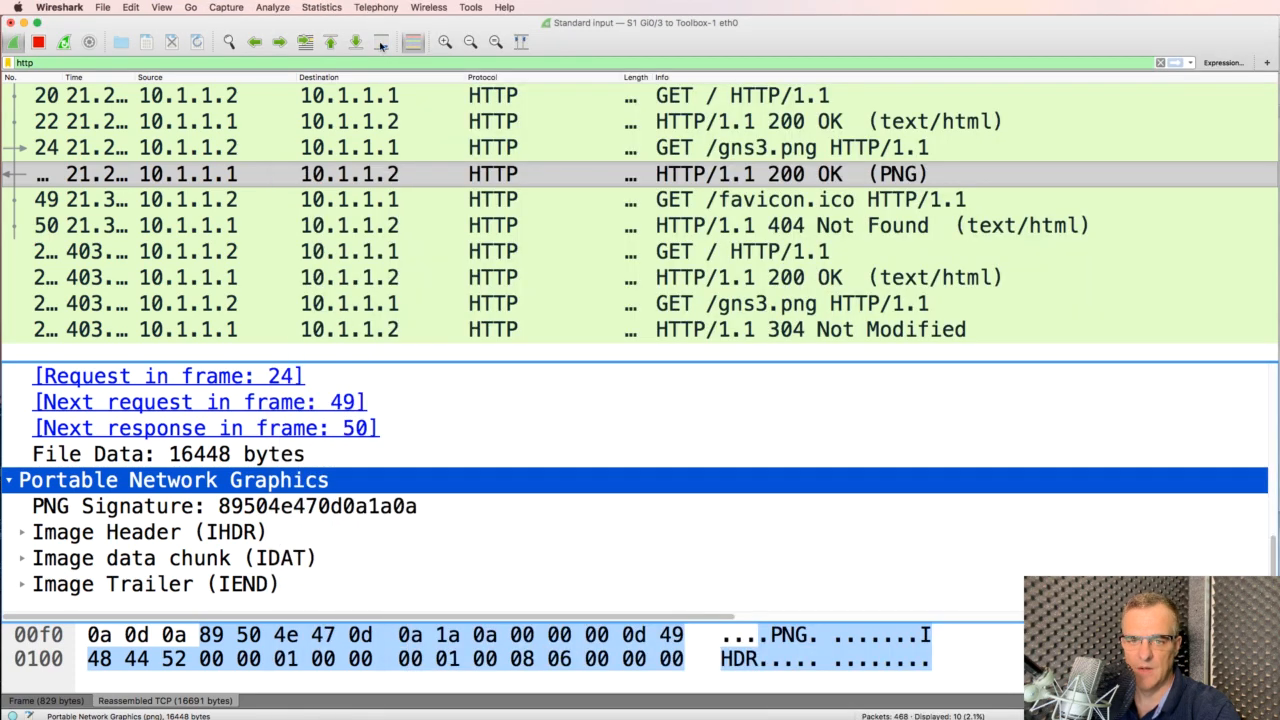
# Export the Portable Network Graphics bytes again to the Desktop as wireshark_capture2
pyautogui.rightClick(176, 489)
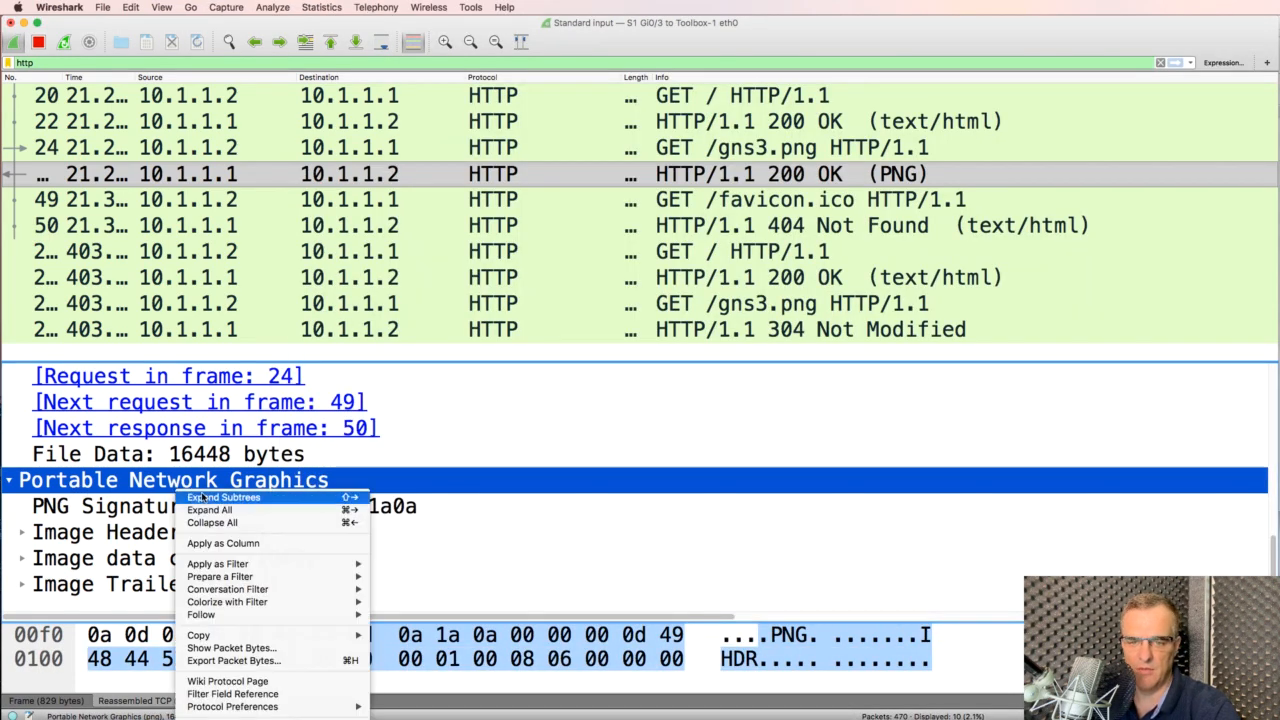
pyautogui.click(300, 661)
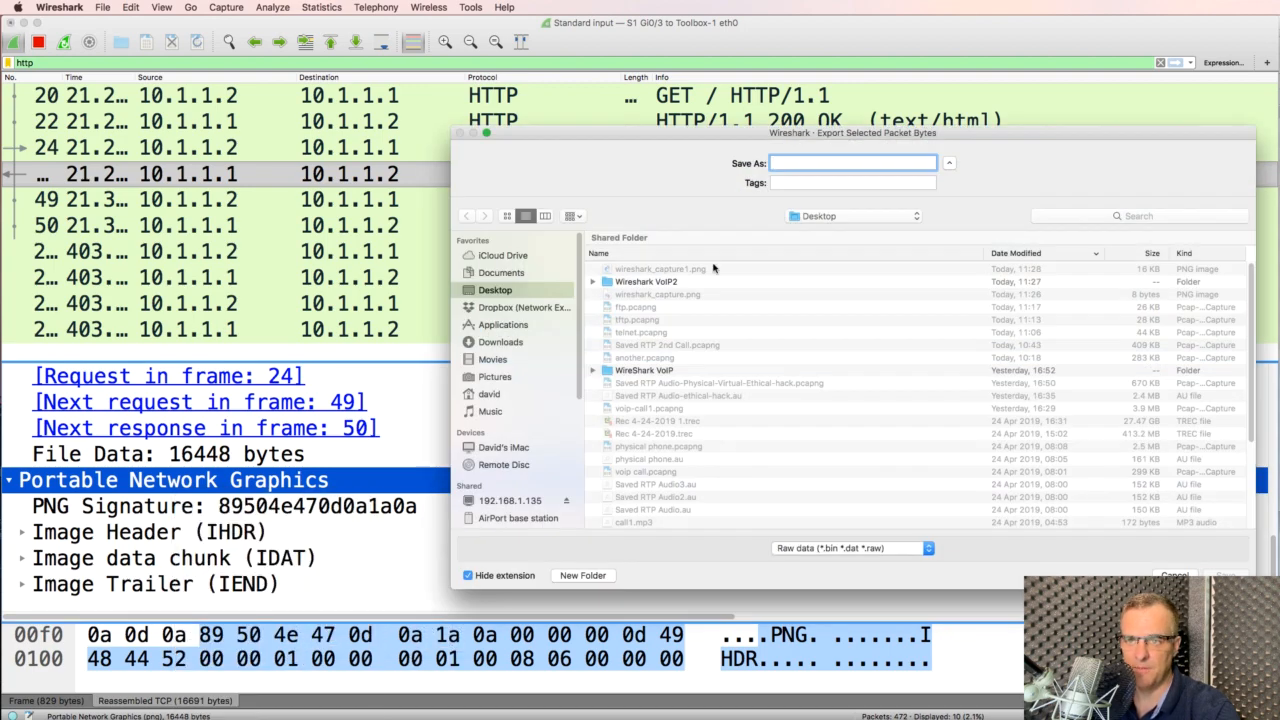
pyautogui.write('wi')
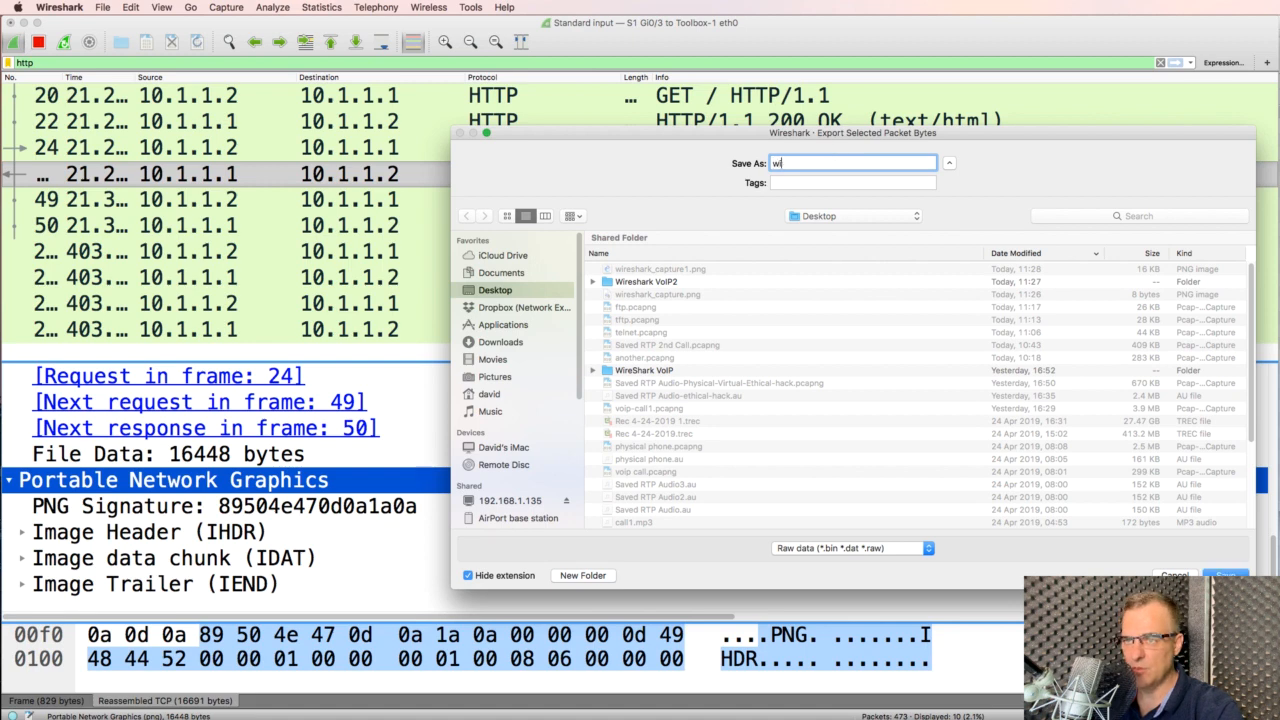
pyautogui.write('reshark')
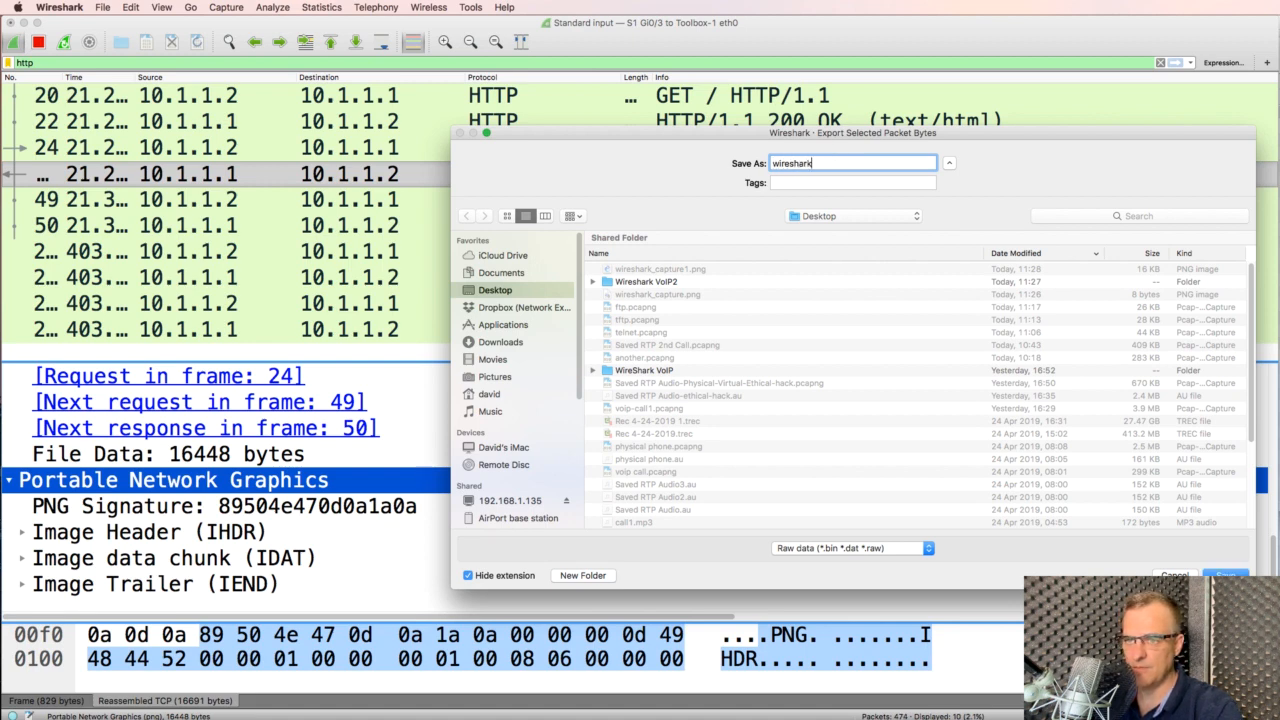
pyautogui.write('_capture2')
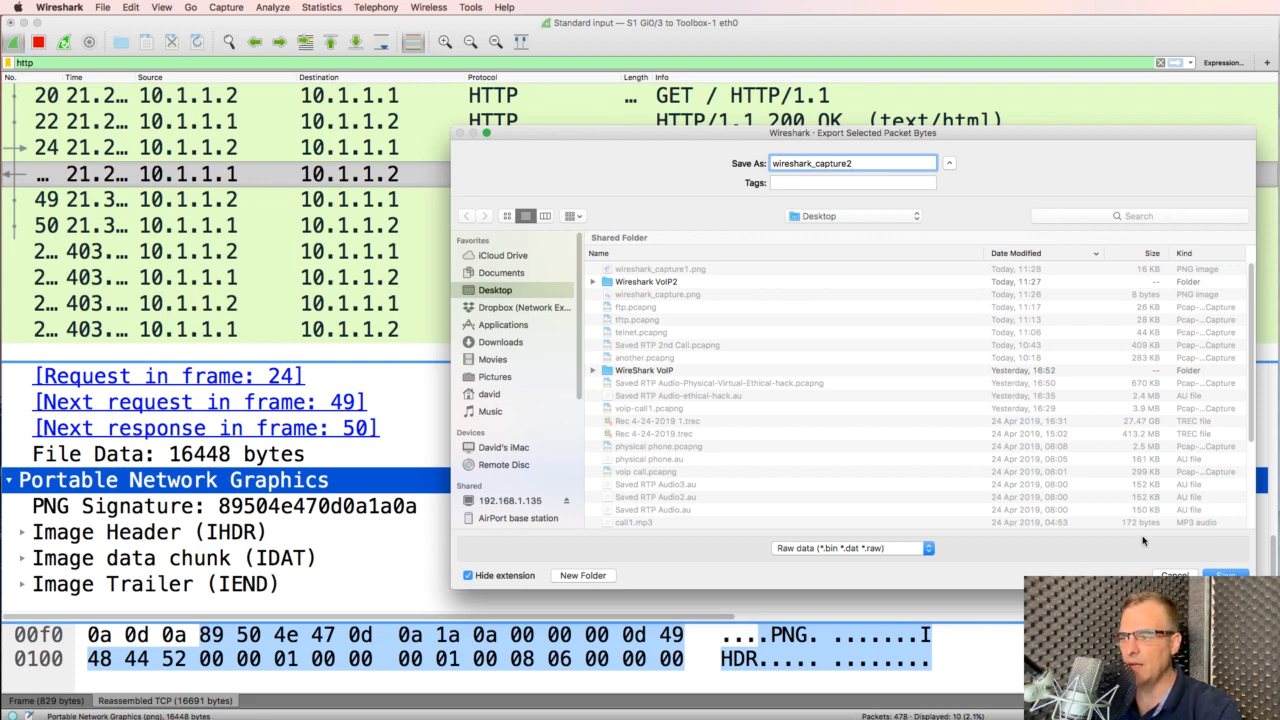
pyautogui.click(1218, 574)
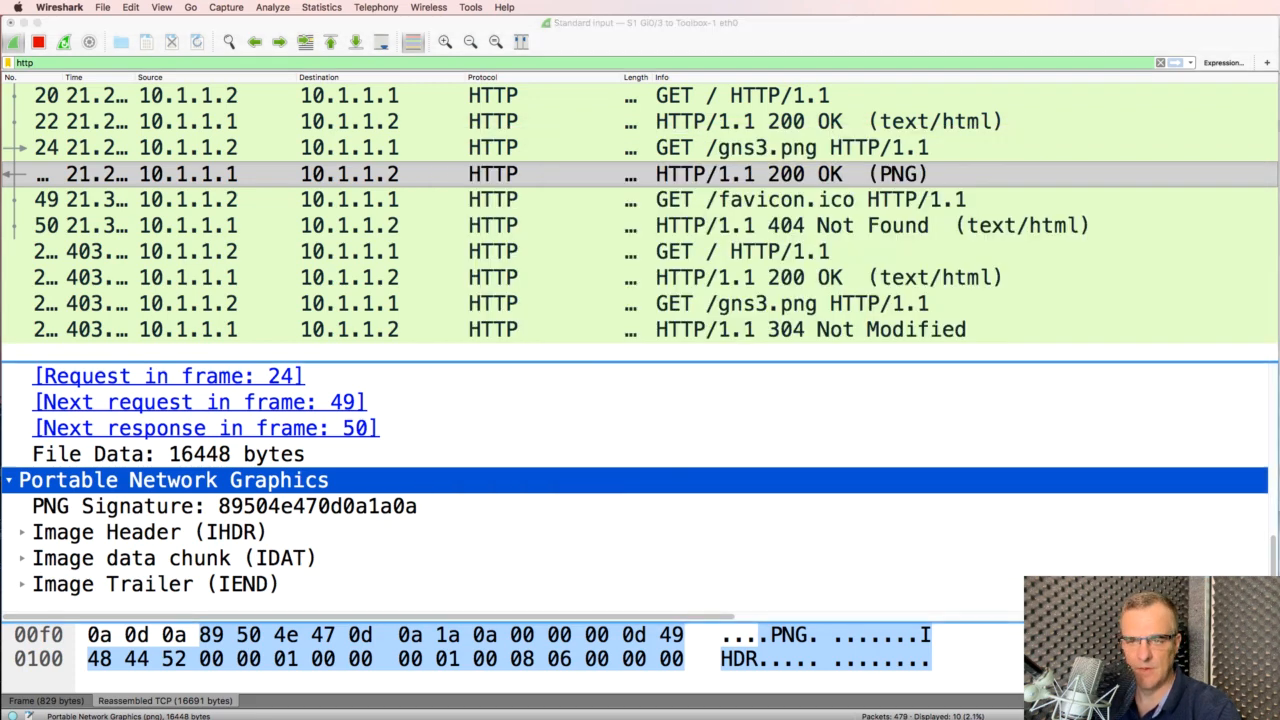
pyautogui.press('super+Tab')
# Rename wireshark_capture2.bin to wireshark_capture2.png, confirming the .png extension
pyautogui.click(681, 114)
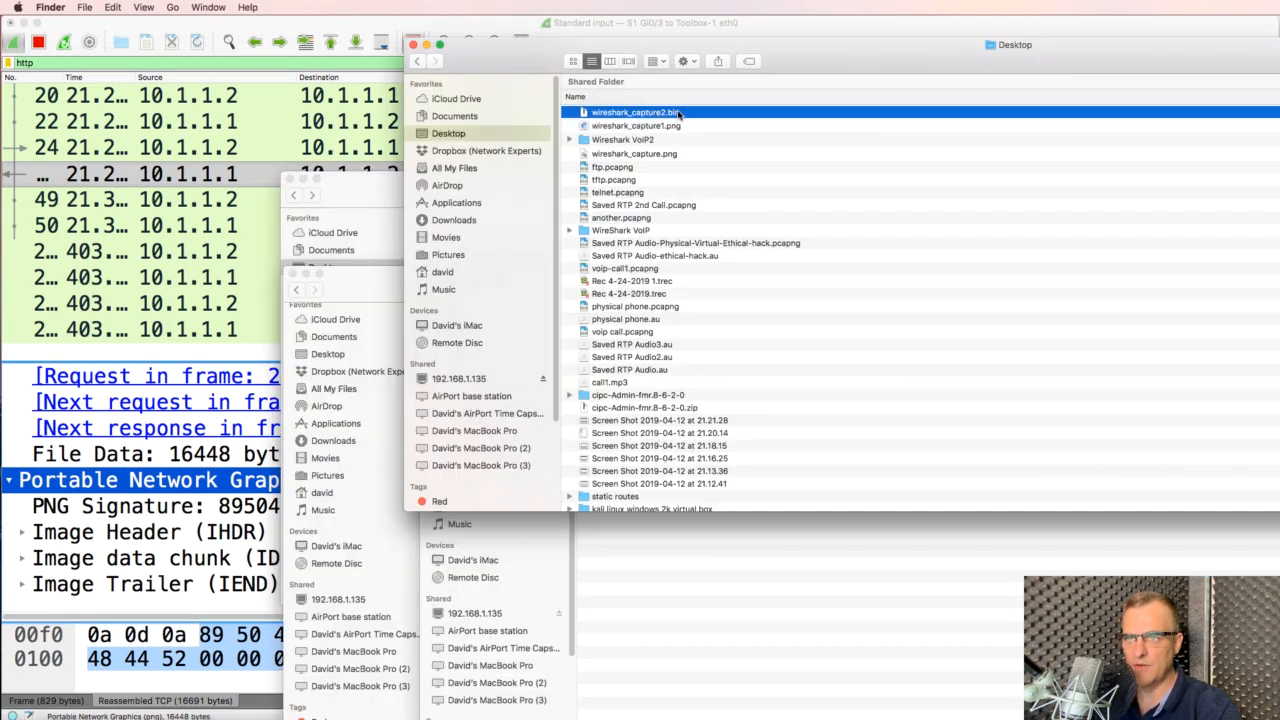
pyautogui.click(668, 112)
pyautogui.press('Right')
pyautogui.press('Delete')
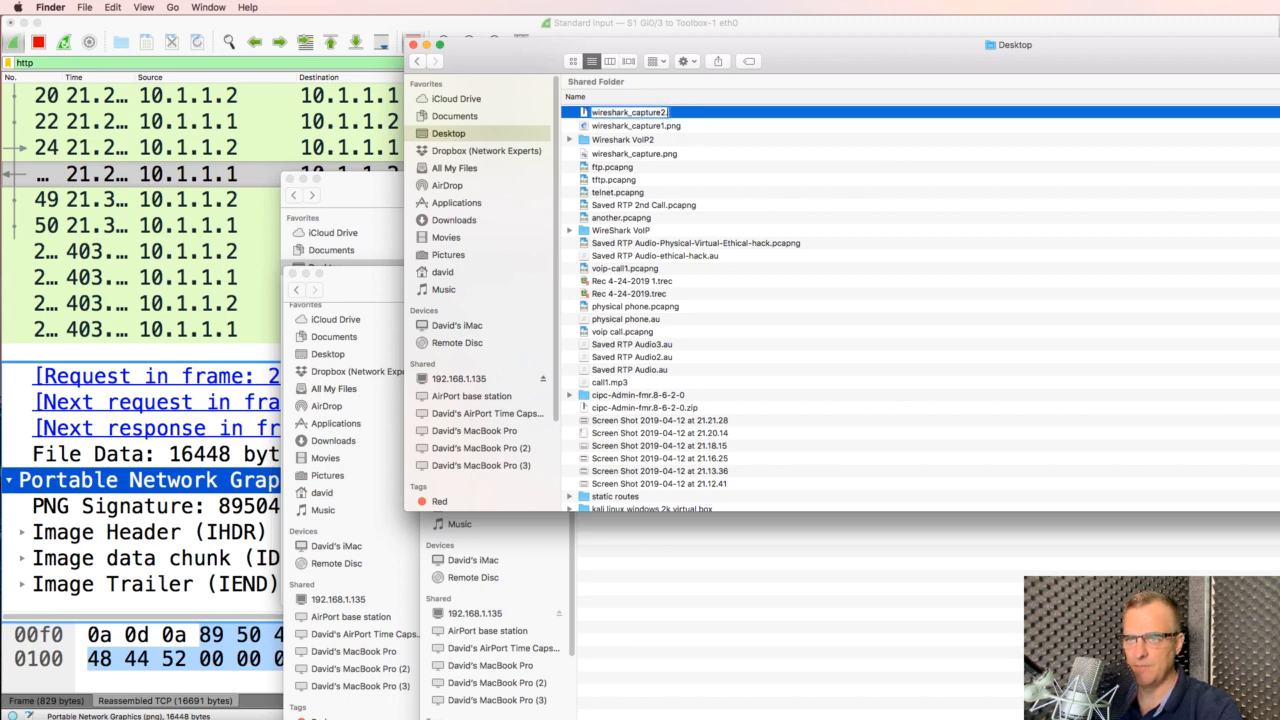
pyautogui.write('png')
pyautogui.press('Return')
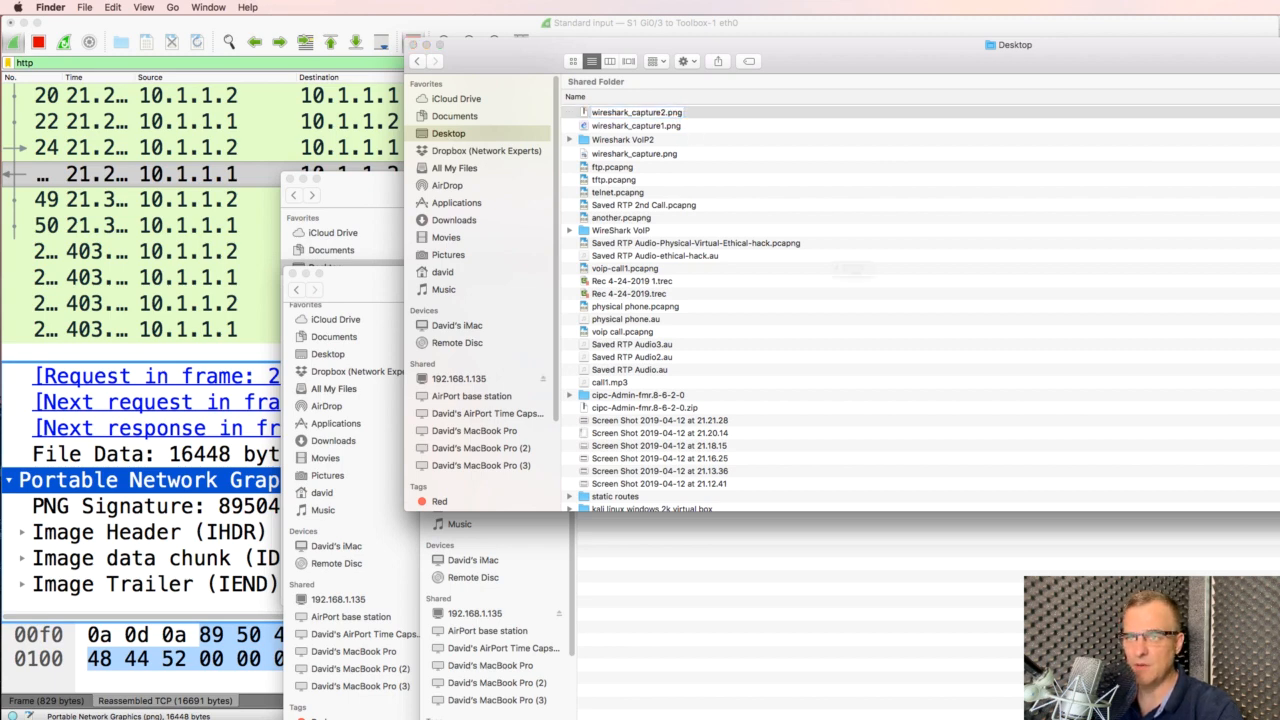
pyautogui.click(975, 305)
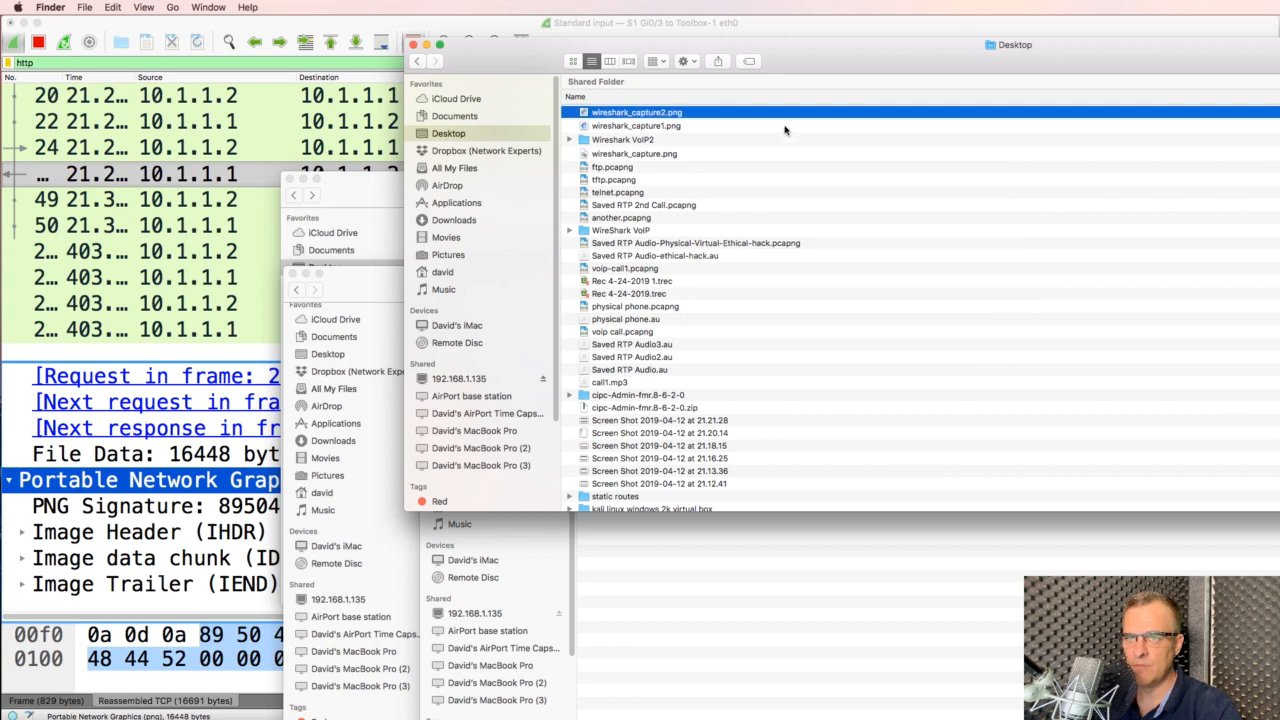
# Open wireshark_capture2.png in Preview and place it beside wireshark_capture1.png
pyautogui.doubleClick(645, 115)
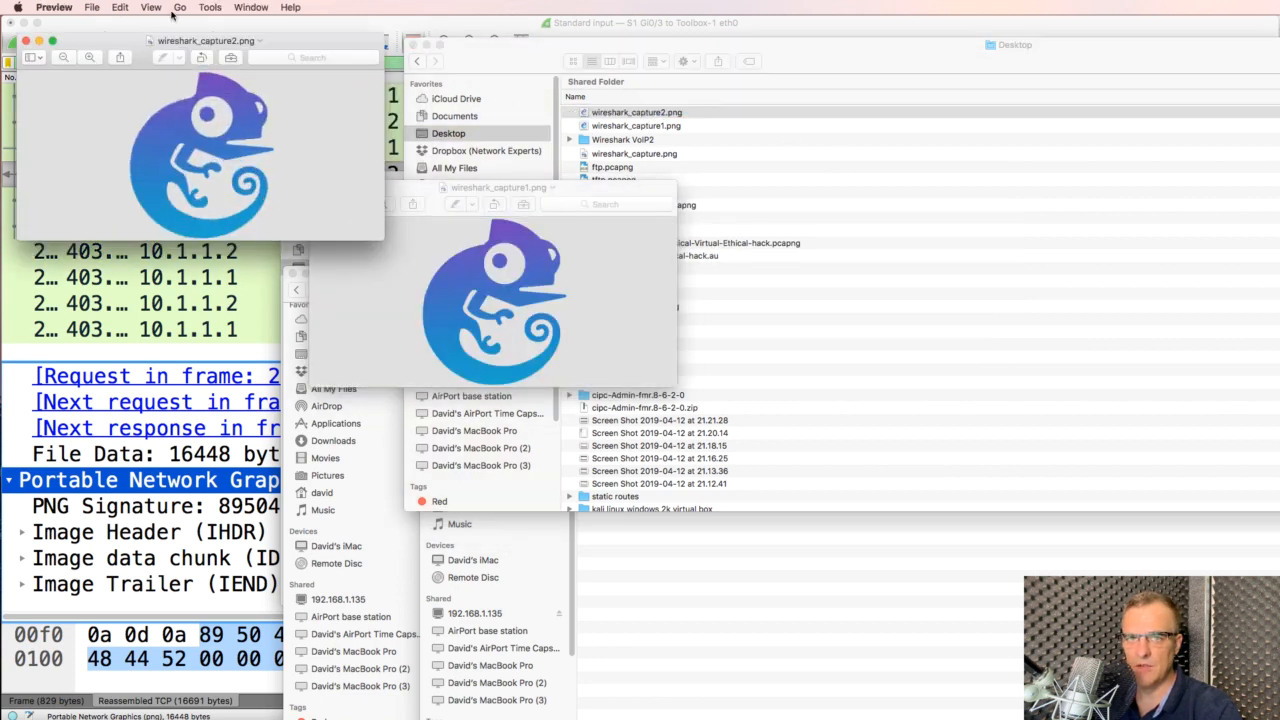
pyautogui.moveTo(172, 40); pyautogui.dragTo(766, 236)
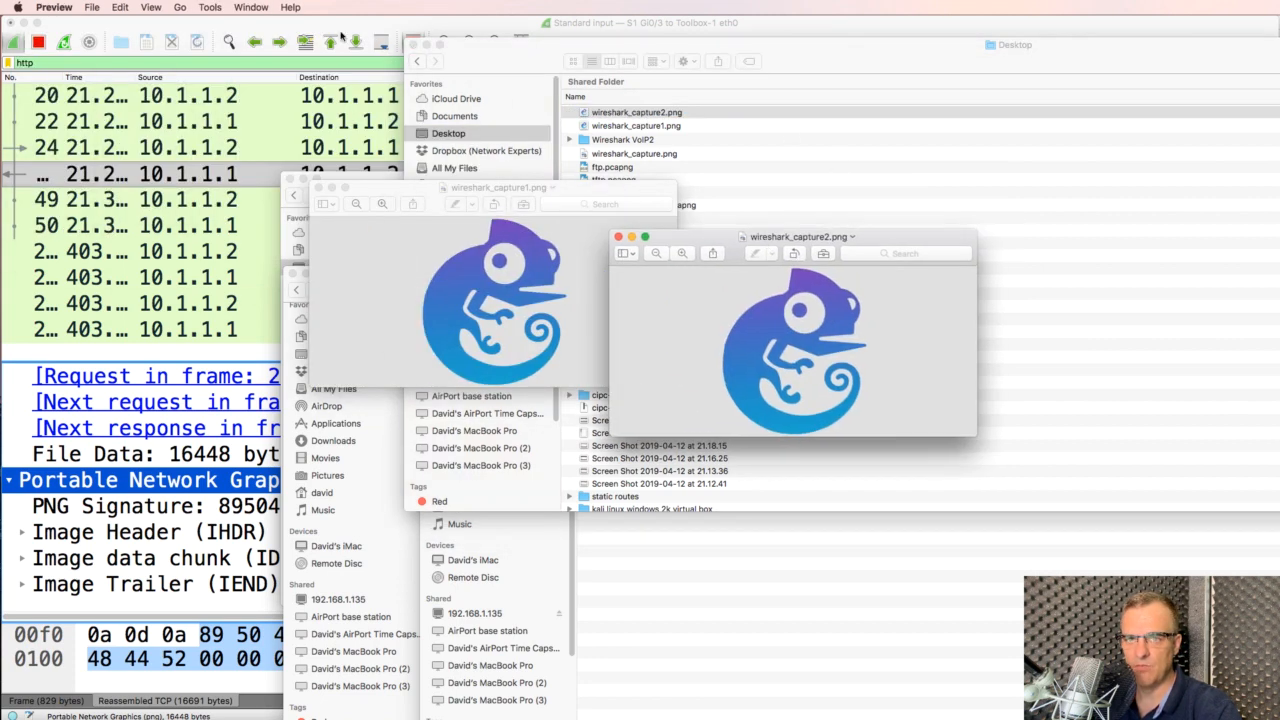
pyautogui.click(341, 34)
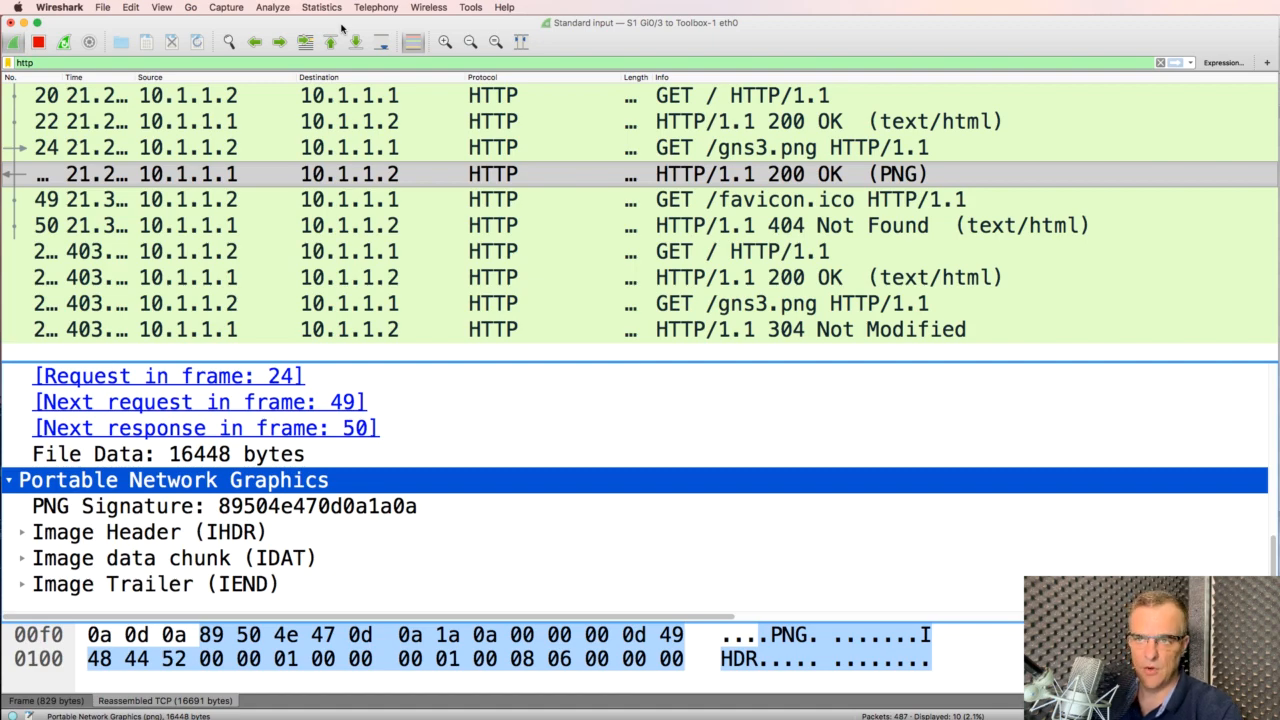
# Highlight the clear-text password line in the 200 OK HTML response, then show the second GET /gns3.png request
pyautogui.click(578, 201)
pyautogui.click(543, 312)
pyautogui.press('Up')
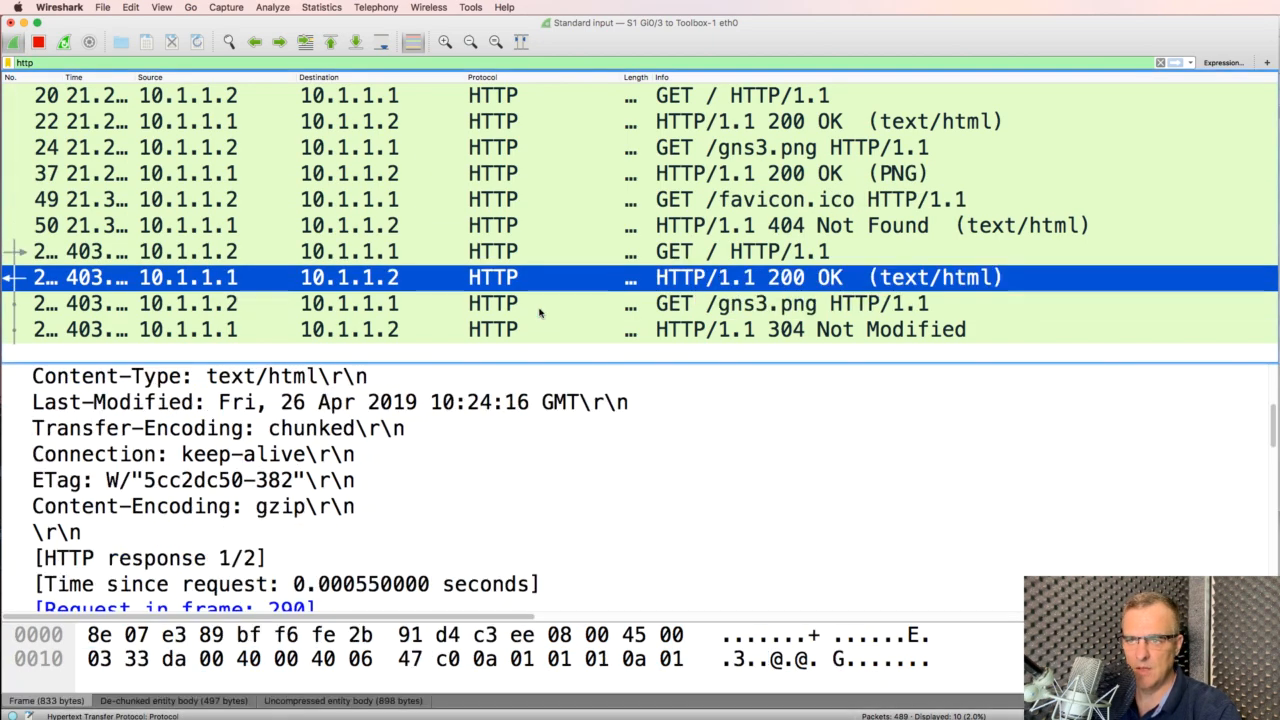
pyautogui.click(404, 555)
pyautogui.scroll(-10, 404, 555)
pyautogui.scroll(-3, 403, 545)
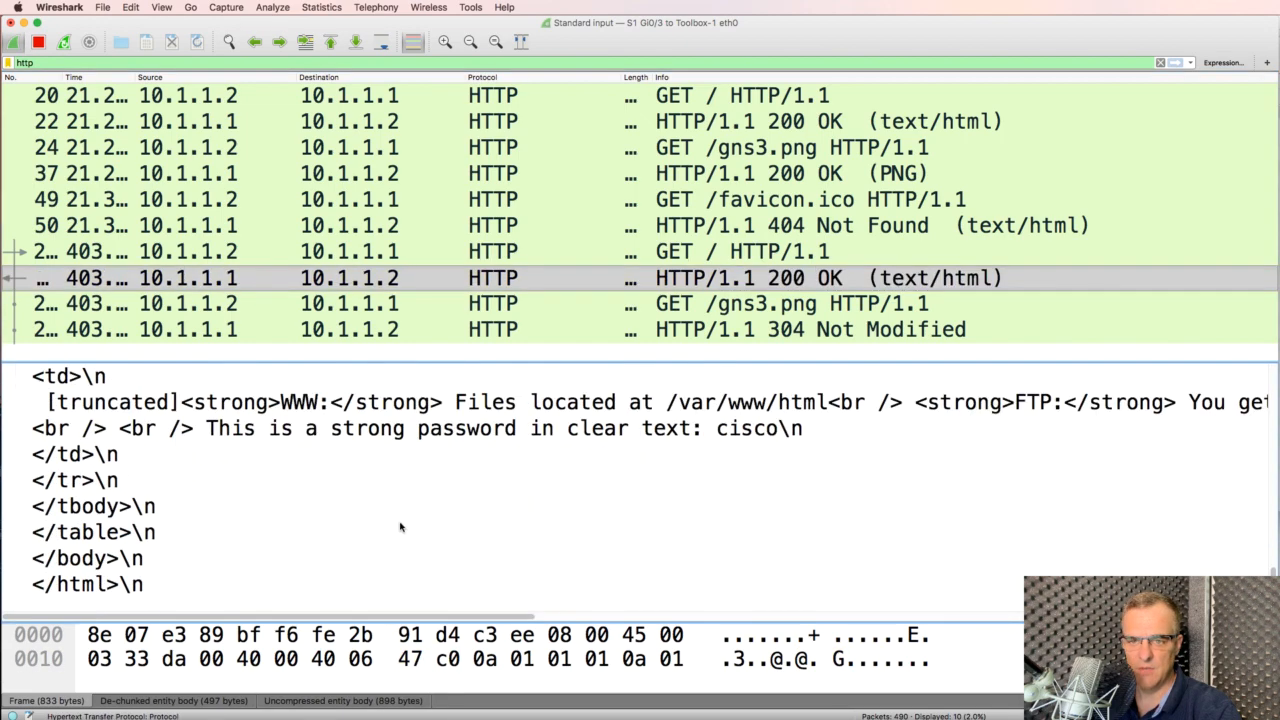
pyautogui.click(447, 436)
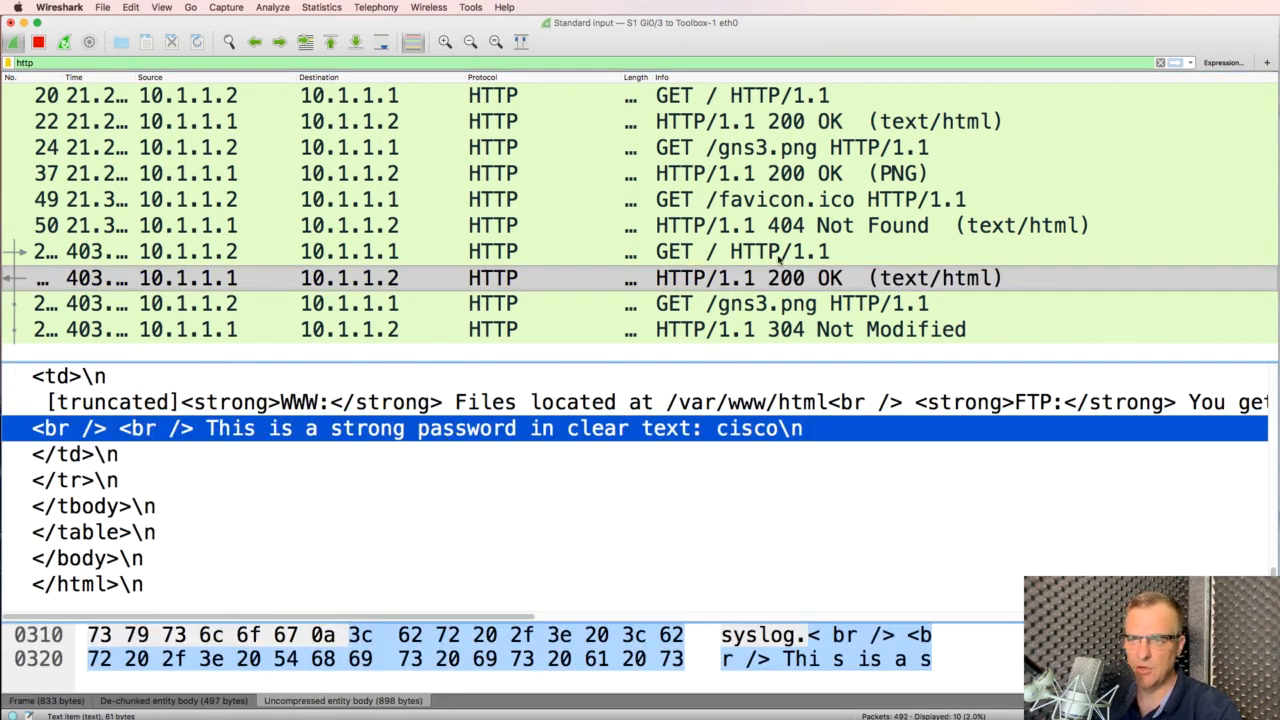
pyautogui.click(673, 310)
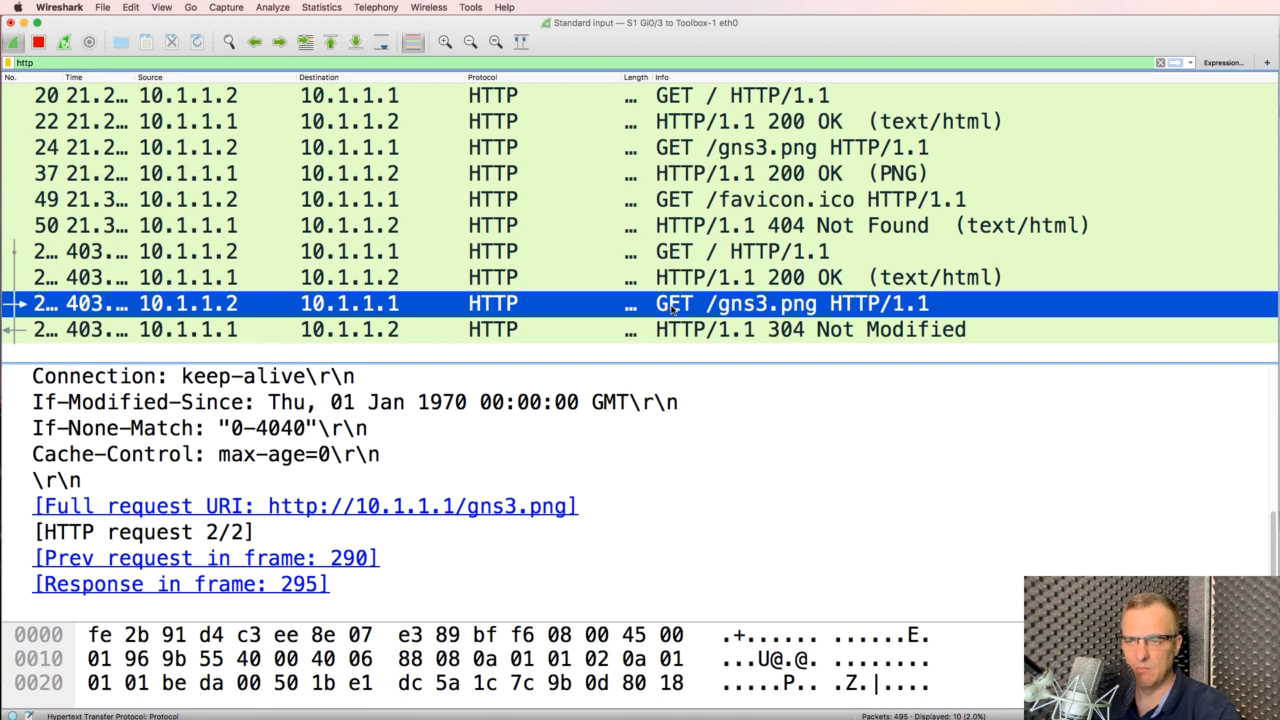